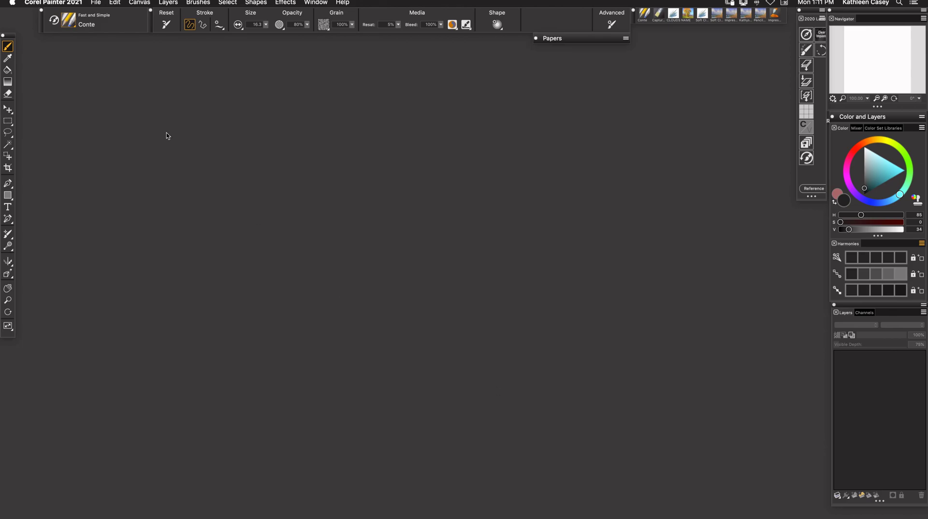
Create a new 1024 by 1024 pixel image with a resolution of 100 pixels per inch.
left_click(73, 28)
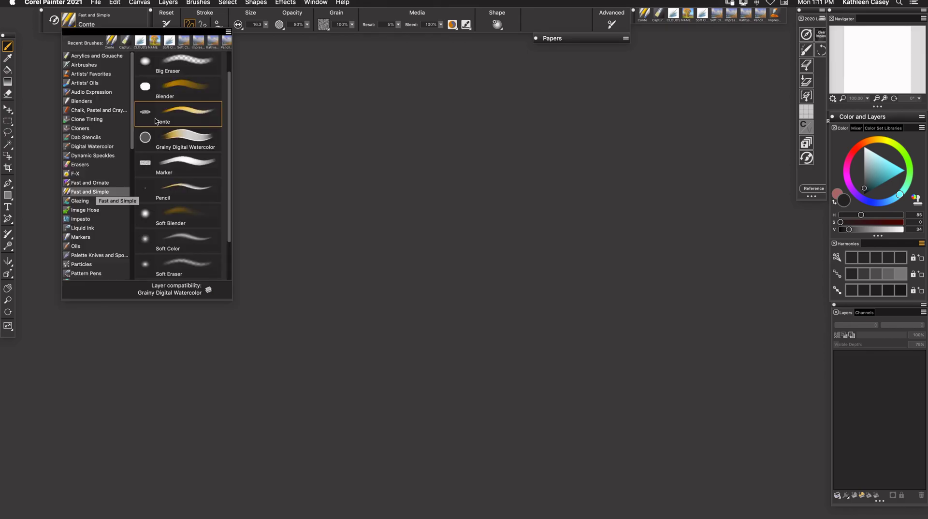
left_click(77, 23)
left_click(95, 3)
left_click(100, 13)
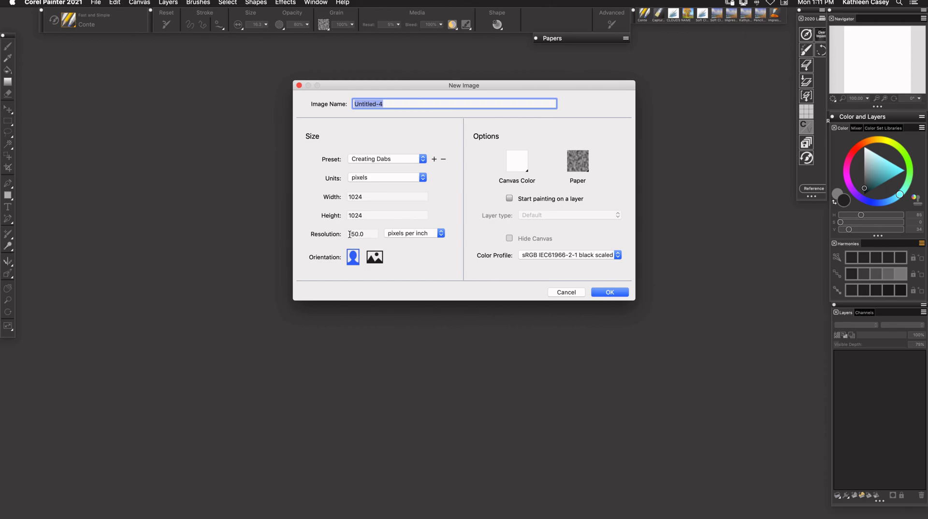
left_click_drag(358, 235, 351, 235)
type("100")
left_click(602, 293)
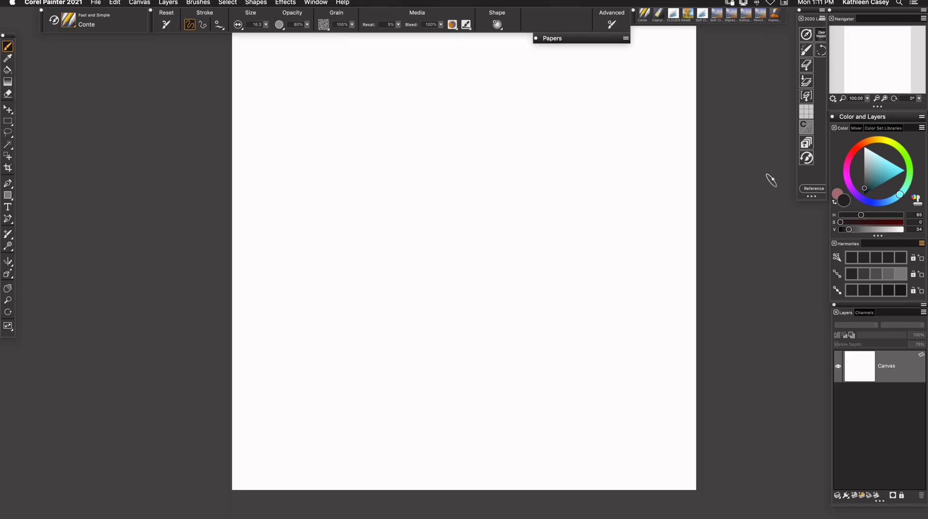
Open the Advanced Brush Controls, show the dab preview, and place the panel just beside the canvas.
left_click_drag(871, 77, 889, 75)
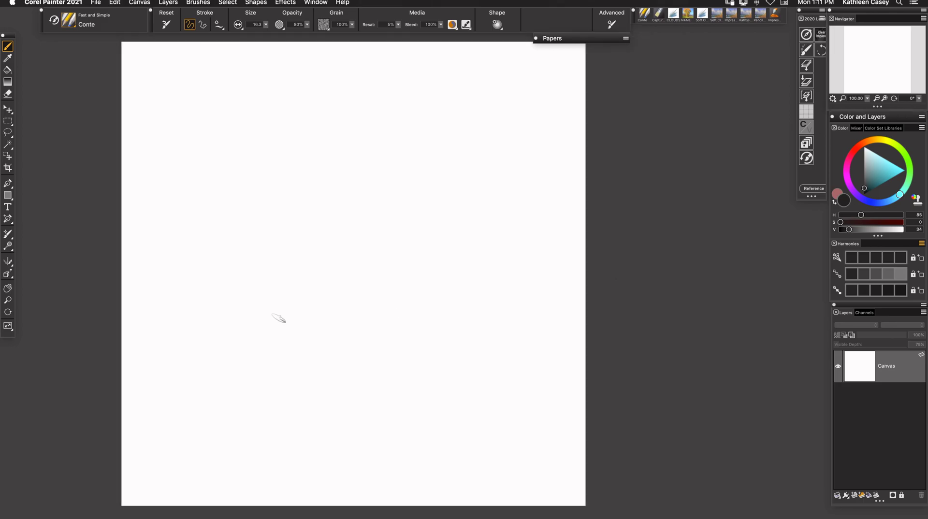
left_click(611, 25)
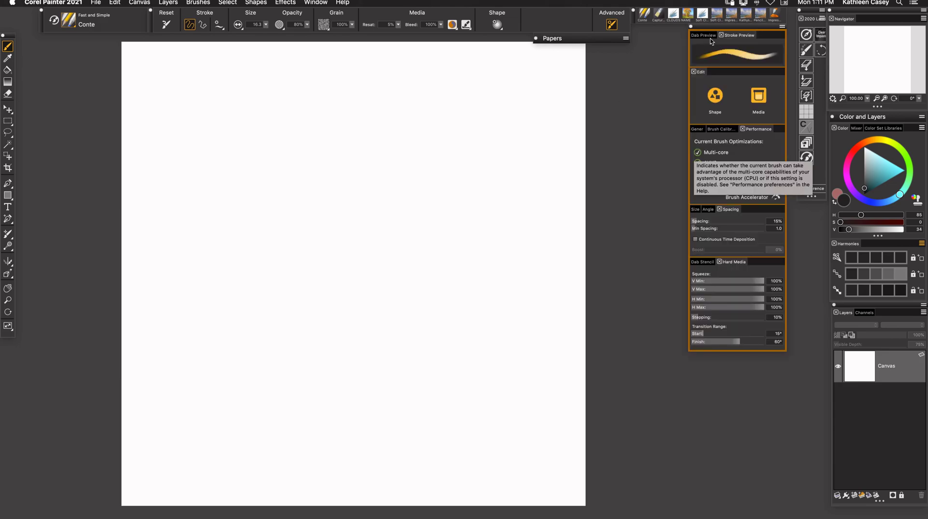
left_click(702, 36)
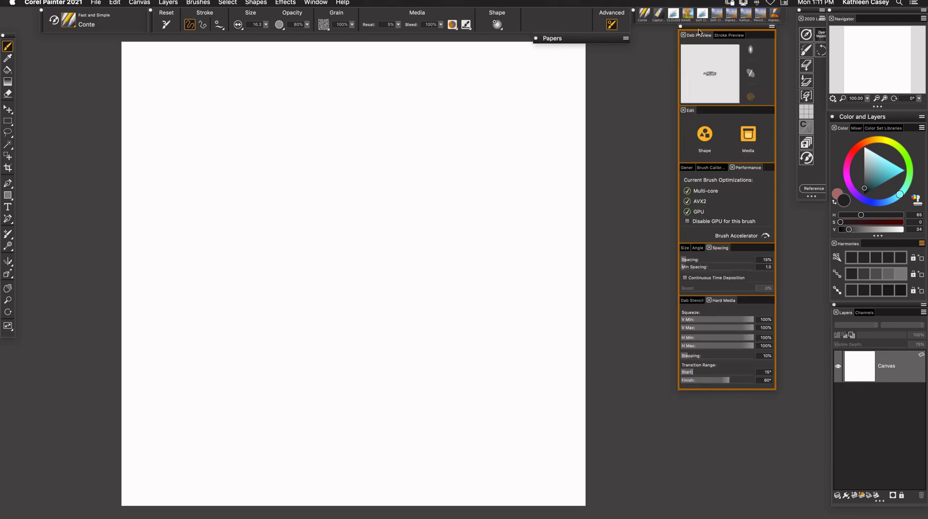
left_click_drag(678, 40, 664, 38)
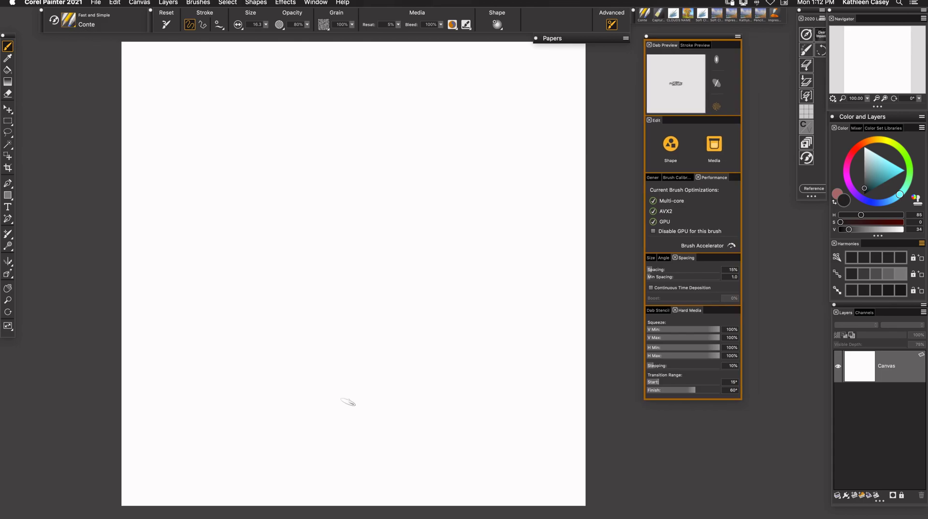
With the Conte brush from Fast and Simple, paint one long curved dark stroke upward on a new layer.
left_click(69, 21)
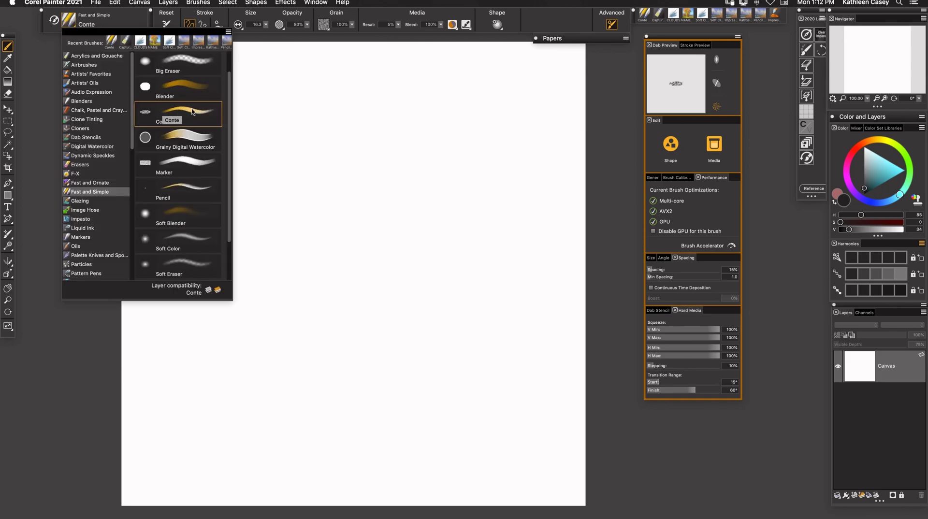
left_click(74, 22)
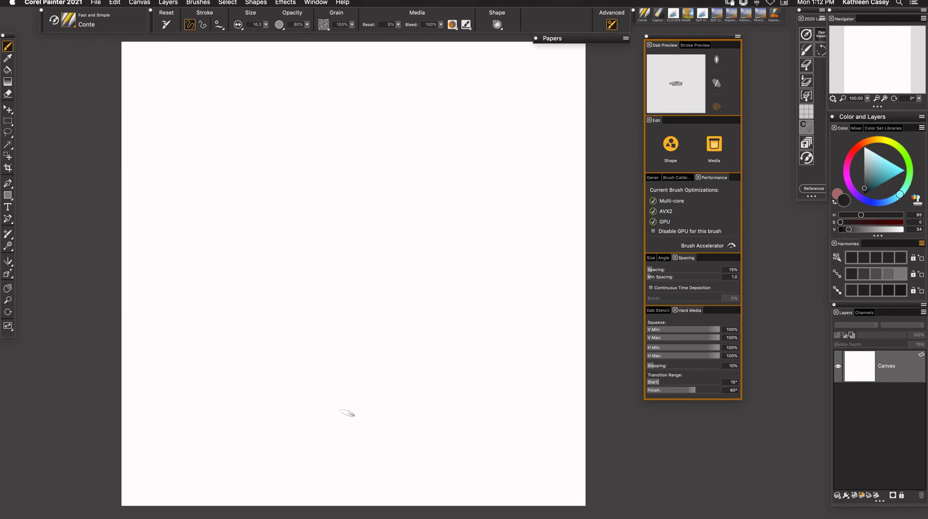
mouse_move(351, 421)
left_mouse_down()
mouse_move(340, 230)
mouse_move(301, 114)
left_mouse_up()
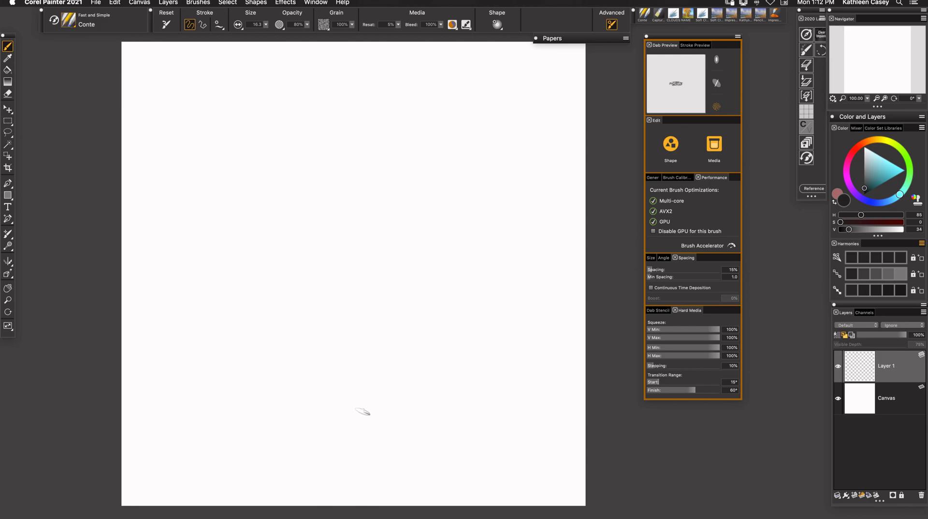
mouse_move(364, 440)
left_mouse_down()
mouse_move(349, 308)
mouse_move(267, 141)
left_mouse_up()
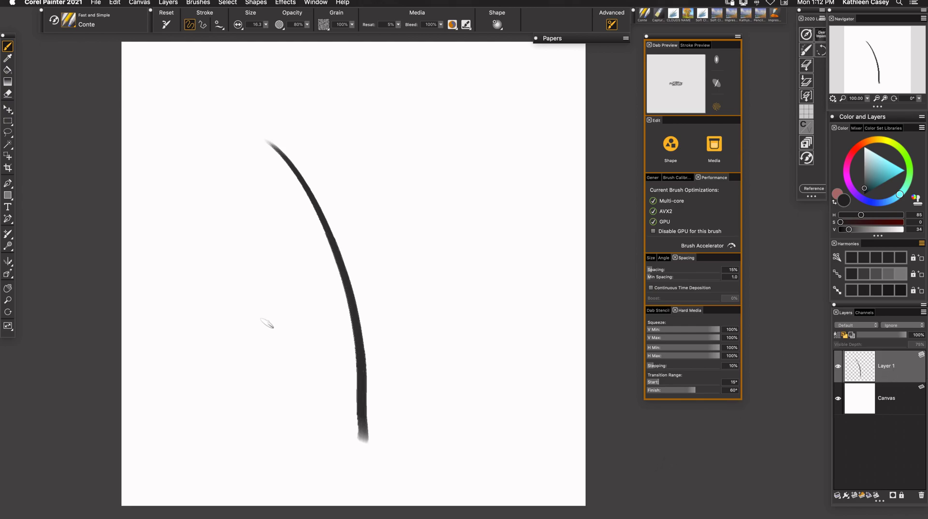
Rotate the curved stroke slightly clockwise with the Transform tool.
left_click(8, 110)
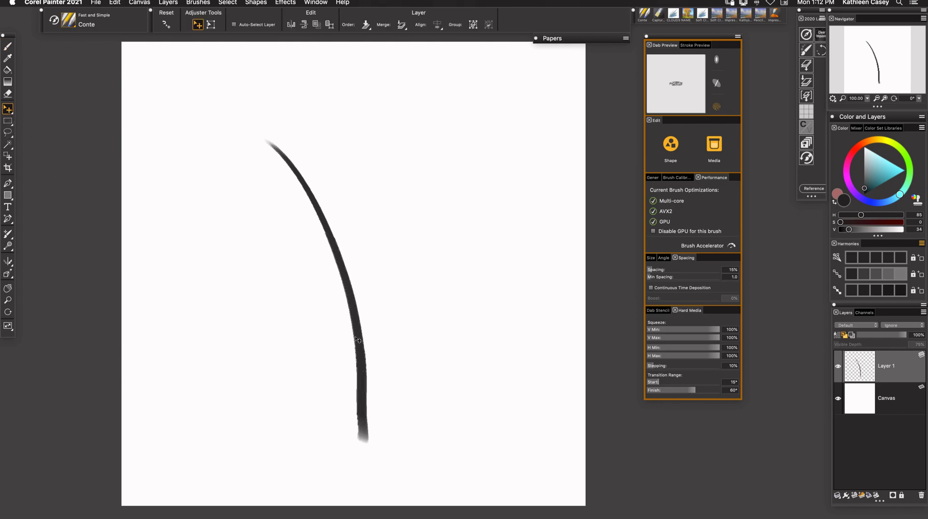
left_click(210, 25)
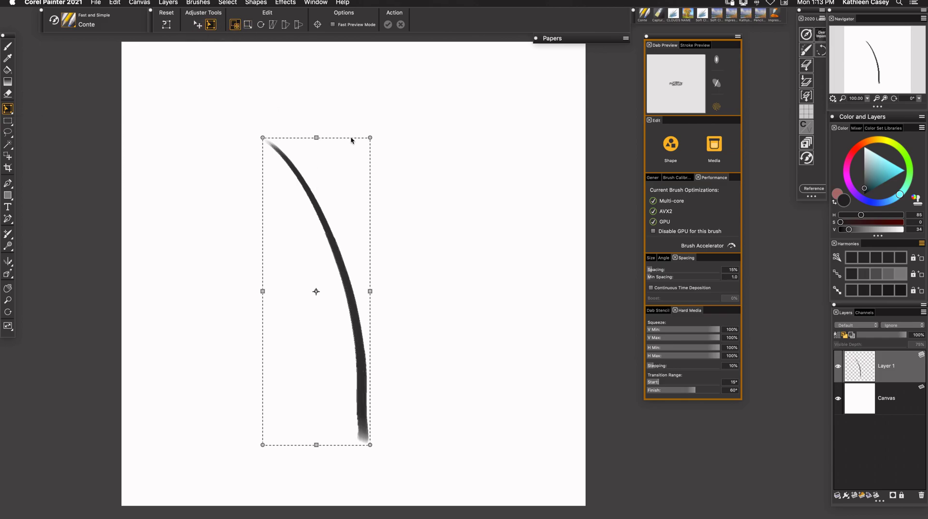
left_click(260, 24)
left_click_drag(371, 137, 389, 145)
key("Return")
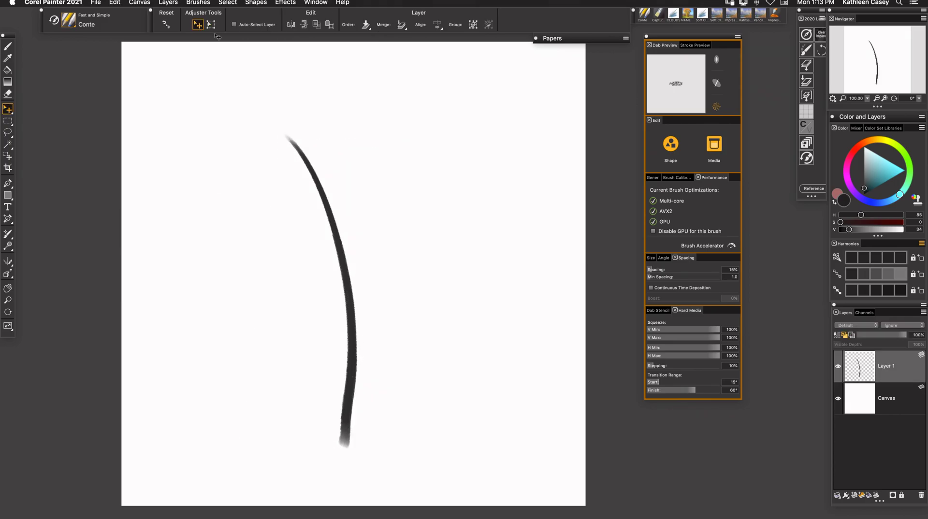
Narrow the curved stroke slightly with Transform and move it nearer the centre of the canvas.
left_click(212, 25)
left_click_drag(284, 291, 296, 288)
key("Return")
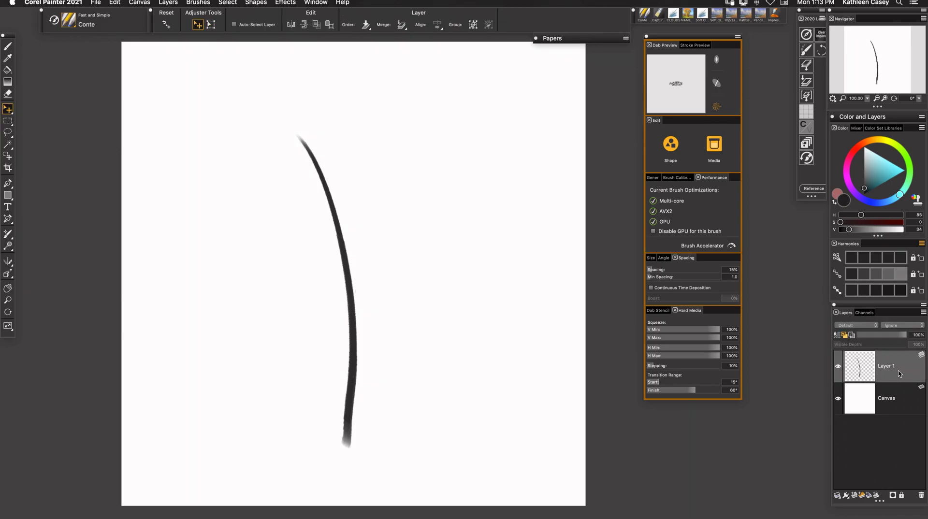
left_click_drag(353, 287, 363, 280)
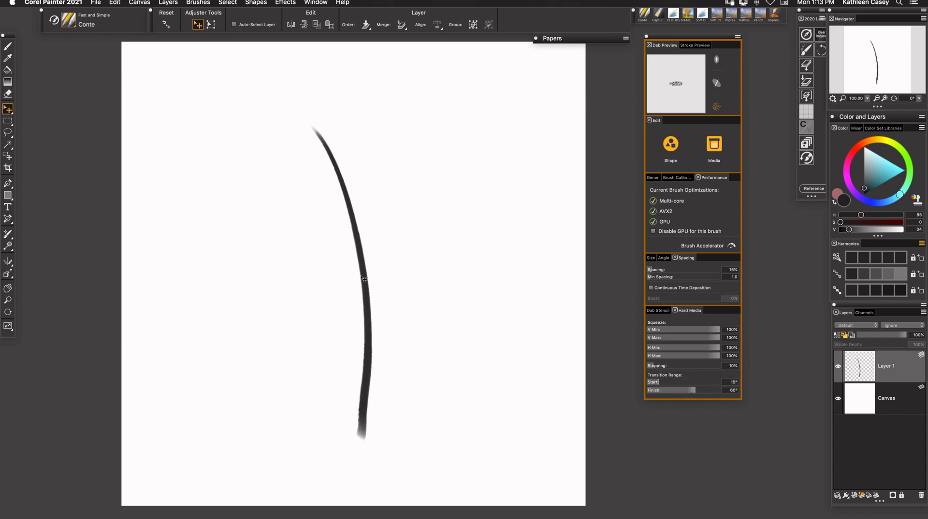
Drop the stroke's layer onto the canvas and select the entire canvas.
left_click(807, 65)
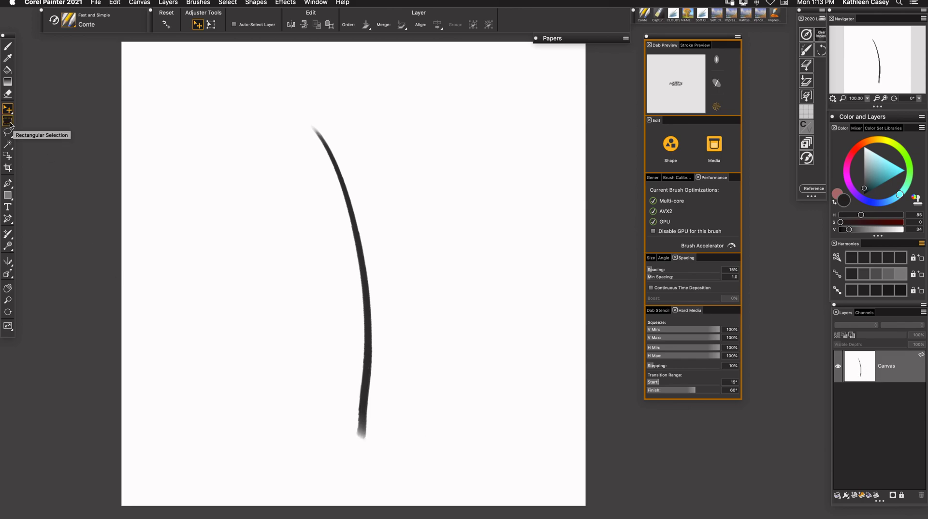
left_click(226, 2)
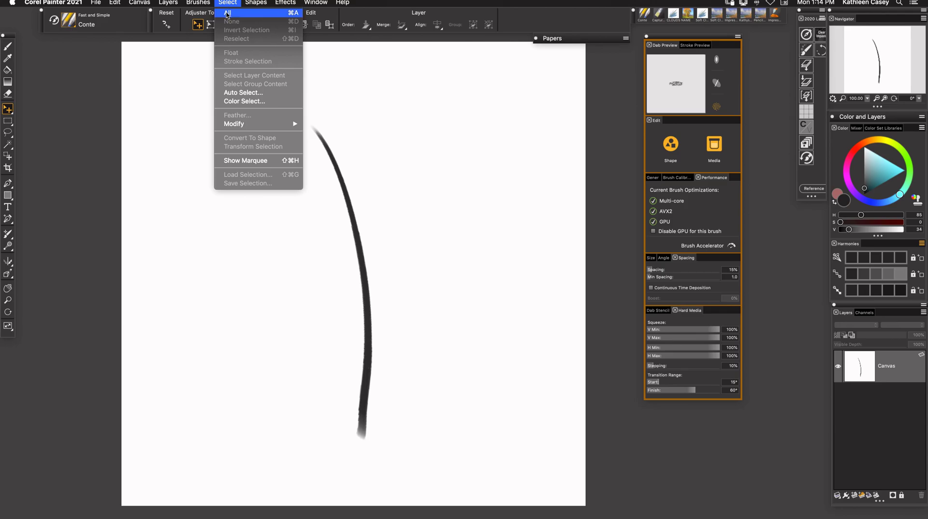
left_click(226, 15)
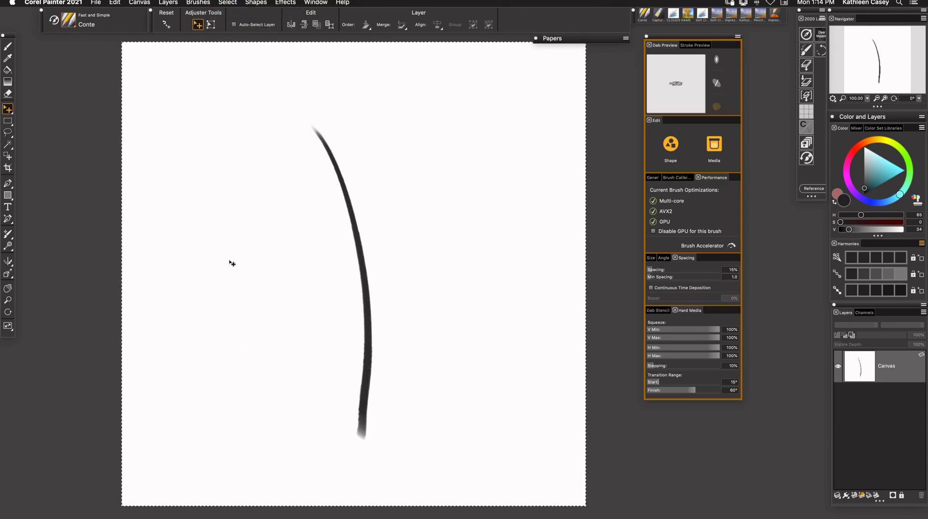
Choose the Captured Bristle brush from Acrylics and Gouache, enlarge it to about 122.7, and capture the selected stroke as its dab.
left_click(74, 25)
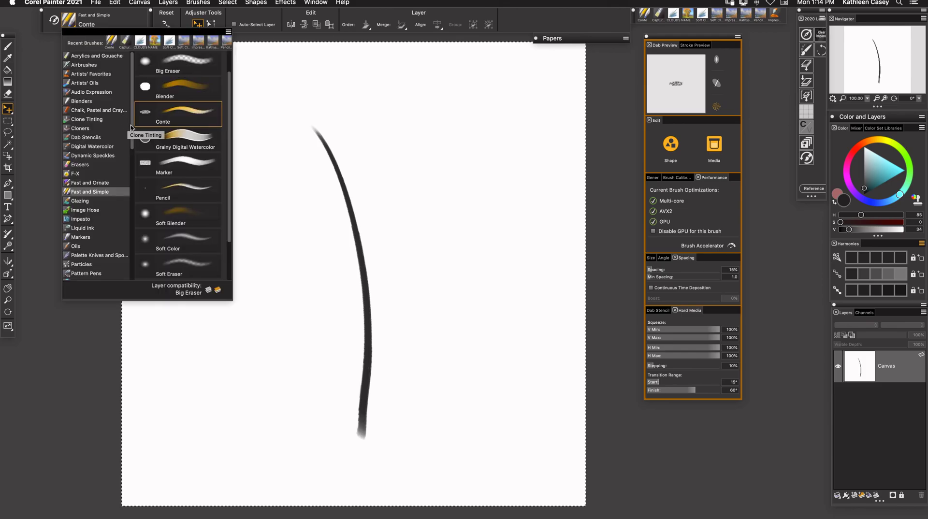
left_click(98, 56)
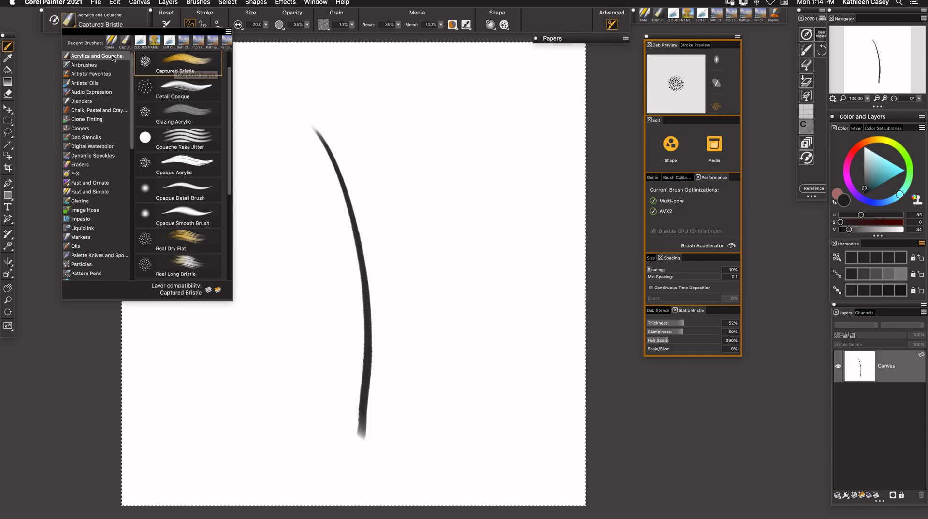
left_click(265, 25)
left_click_drag(261, 36, 285, 36)
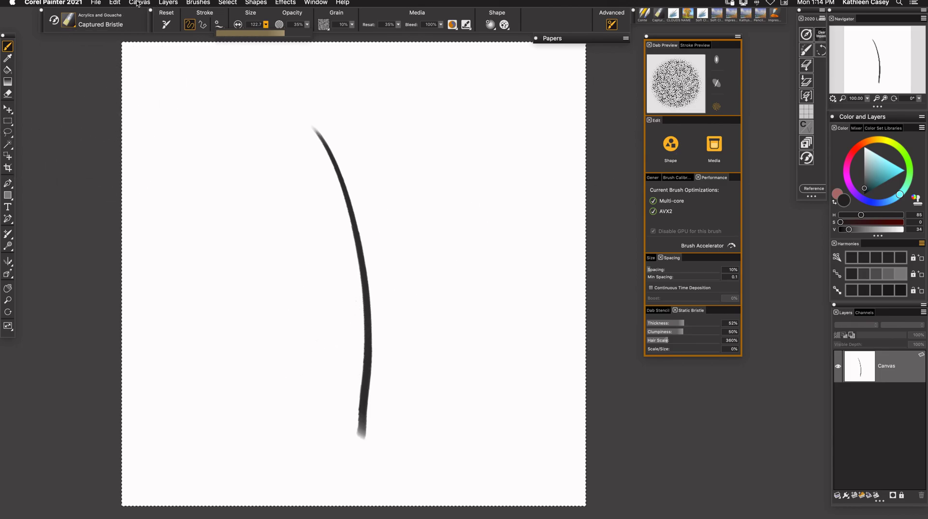
left_click(191, 3)
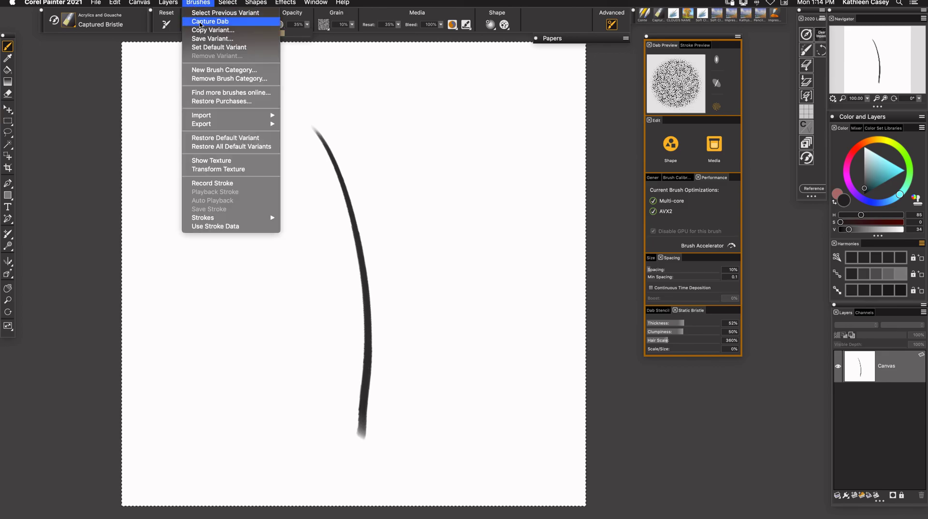
left_click(200, 22)
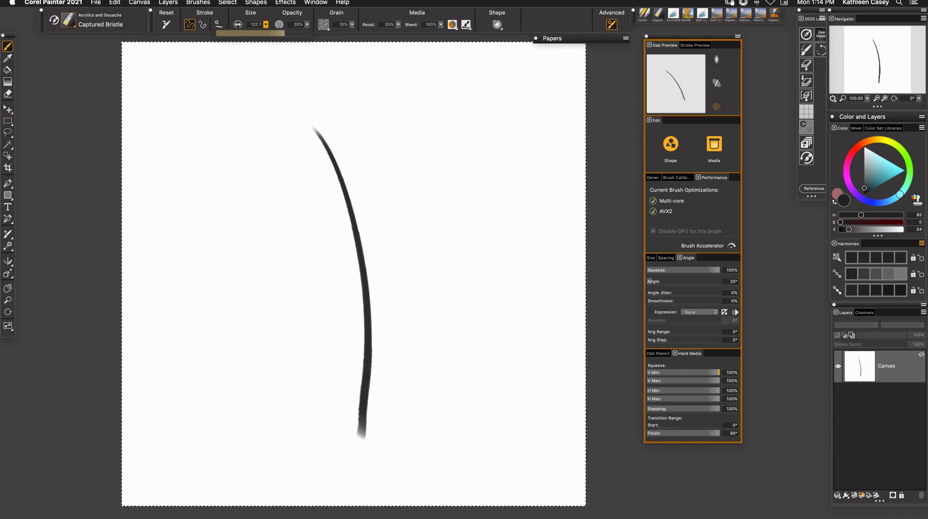
Add a new layer and fill it with a pale blue-green using the Paint Bucket.
left_click(855, 496)
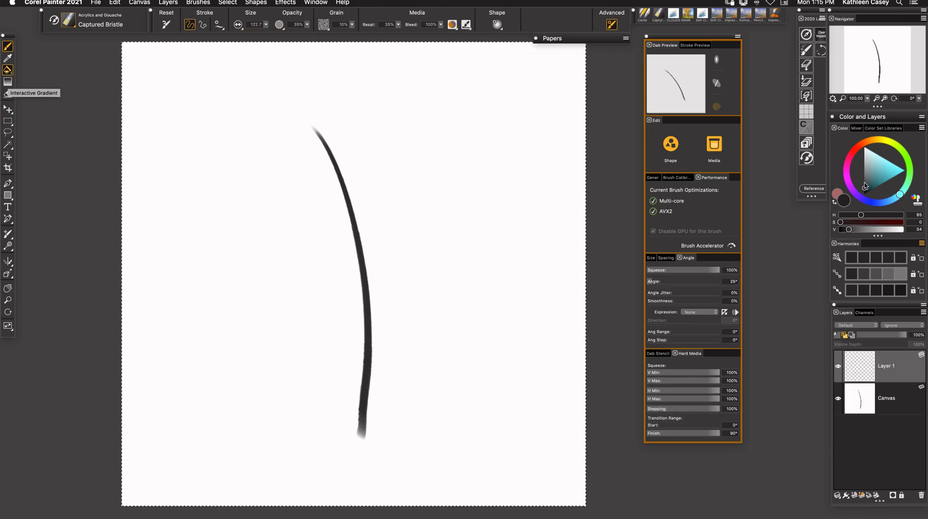
left_click(7, 71)
left_click_drag(878, 164, 872, 160)
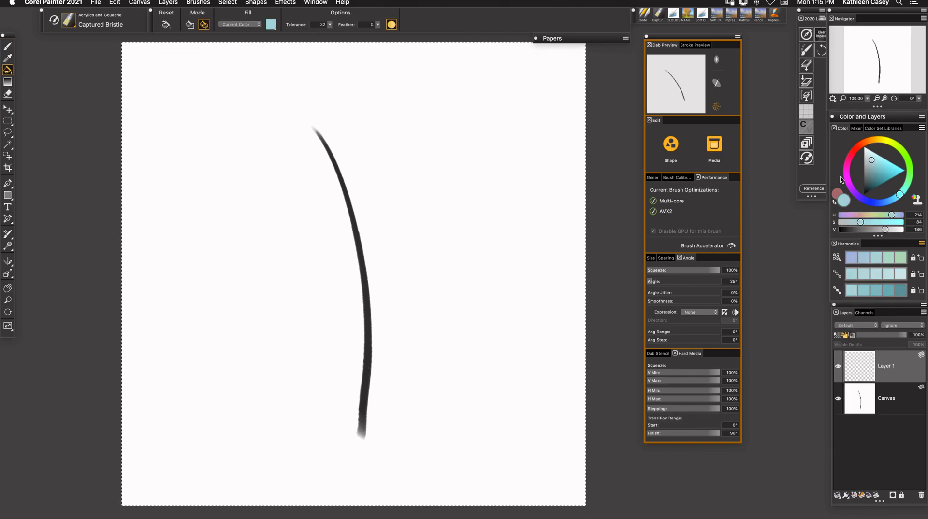
left_click(248, 251)
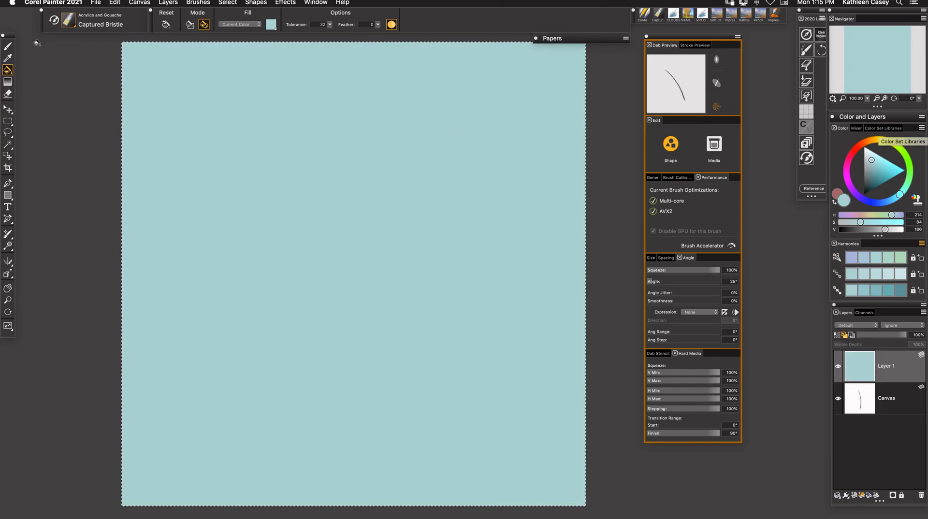
Return to the Brush tool and choose a medium green as the painting color.
left_click(7, 46)
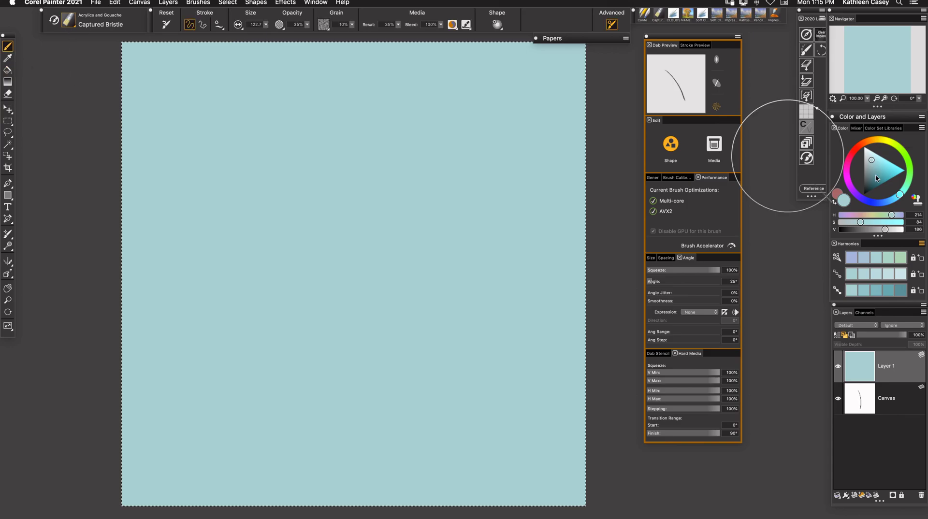
left_click(910, 169)
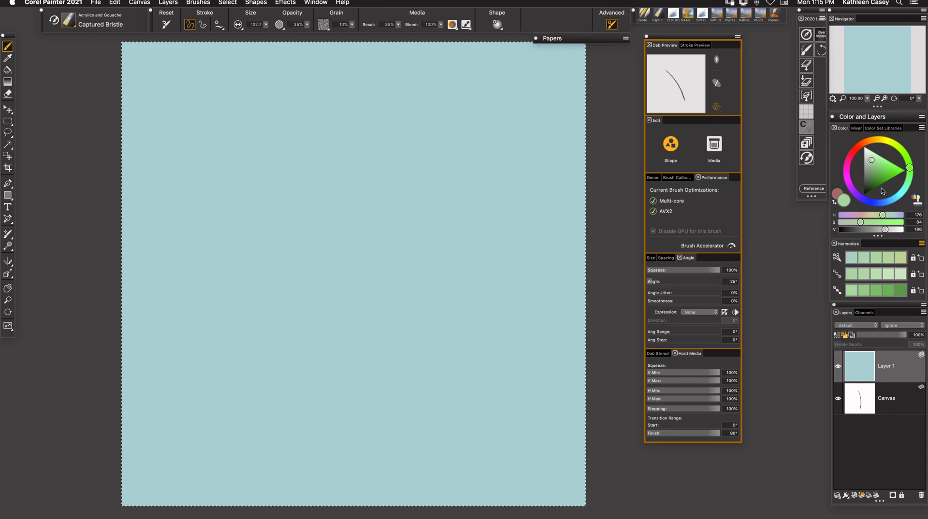
left_click(883, 179)
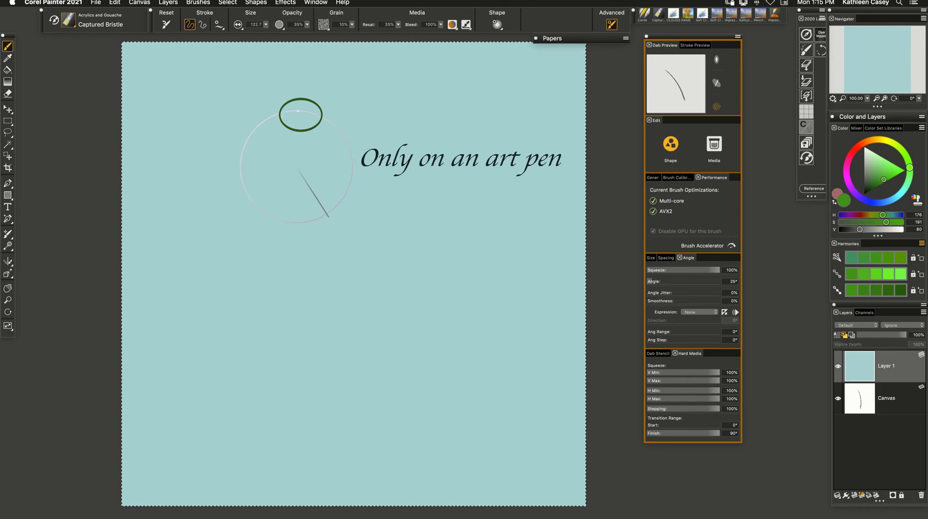
Paint test strokes on the blue-green layer with the captured dab, raising the brush opacity to 70% between strokes.
mouse_move(314, 213)
left_mouse_down()
mouse_move(267, 259)
mouse_move(355, 241)
mouse_move(318, 275)
left_mouse_up()
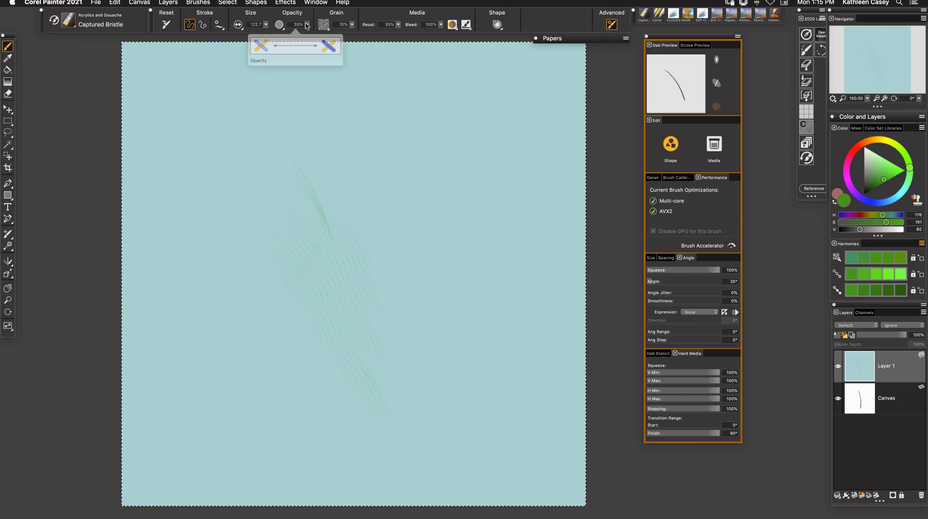
left_click(308, 25)
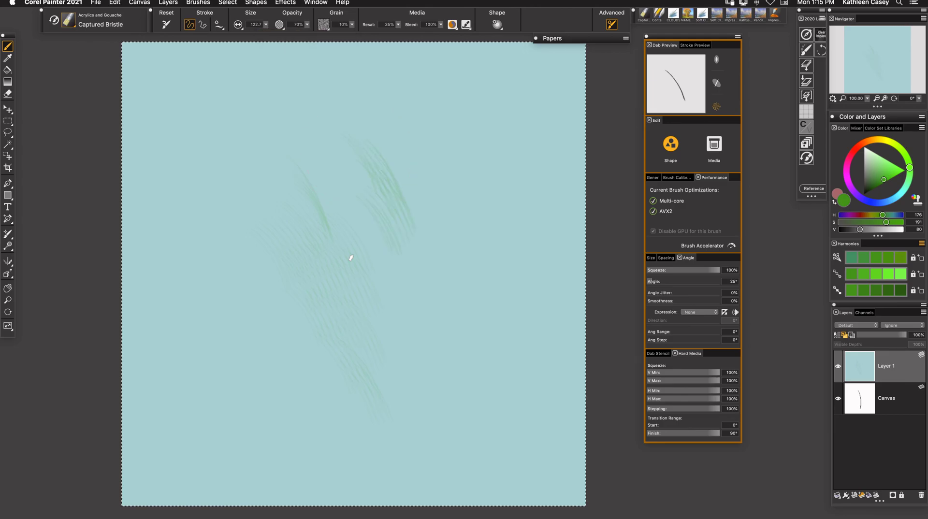
left_click_drag(414, 214, 404, 160)
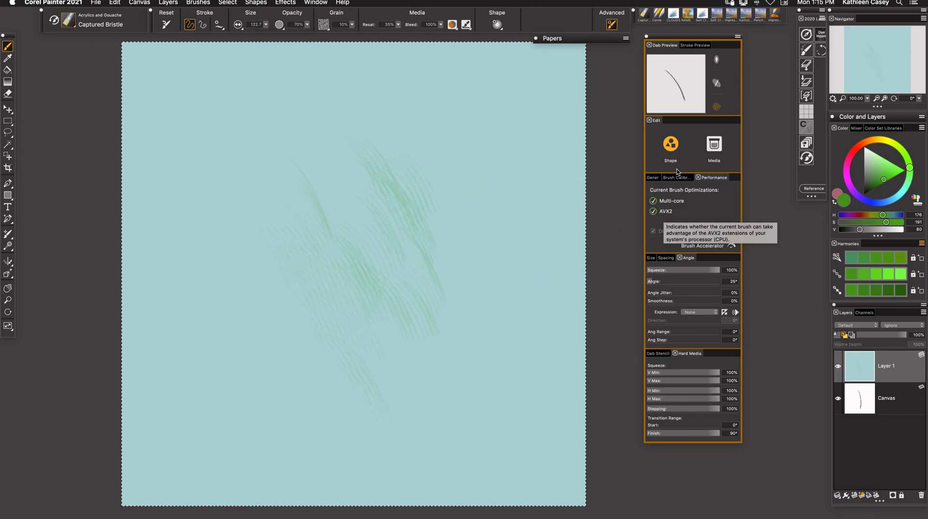
Set the captured brush's Subcategory to Grainy Alpha Blend and choose a less saturated green as the painting color.
left_click(654, 178)
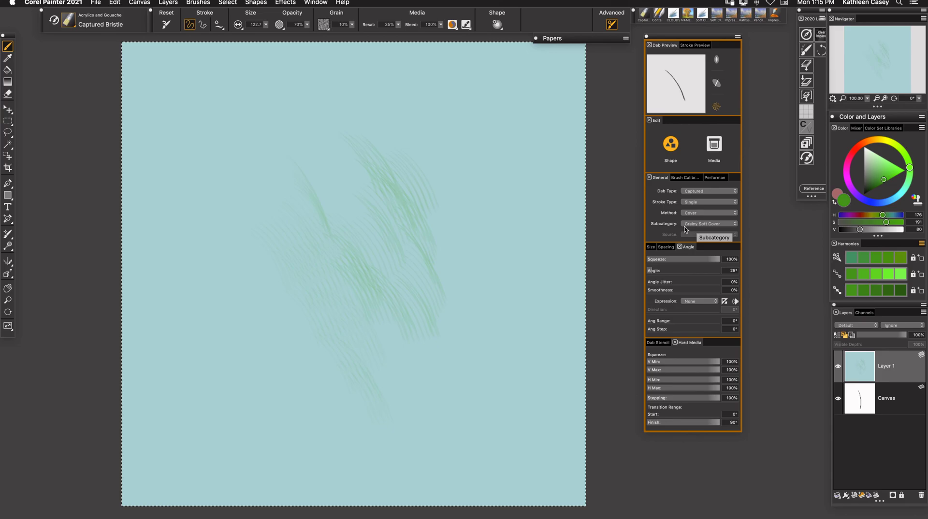
left_click(703, 225)
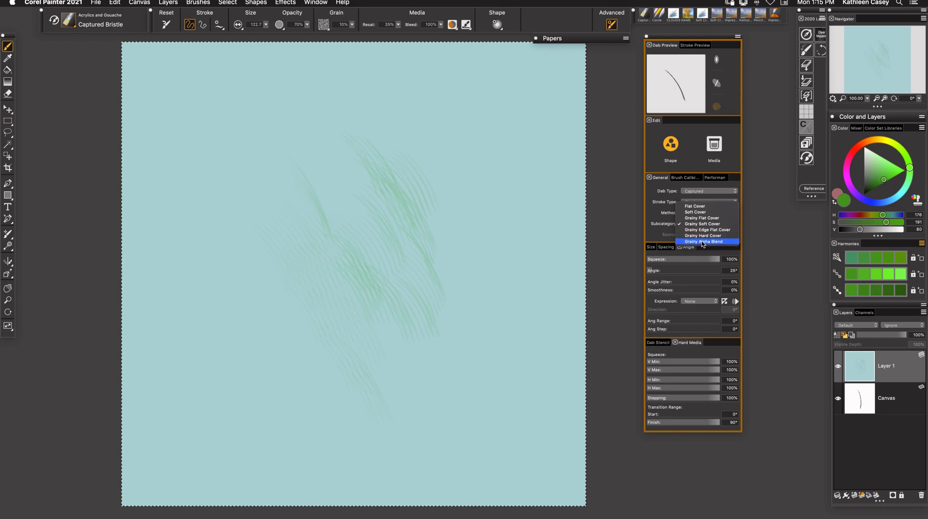
left_click(703, 241)
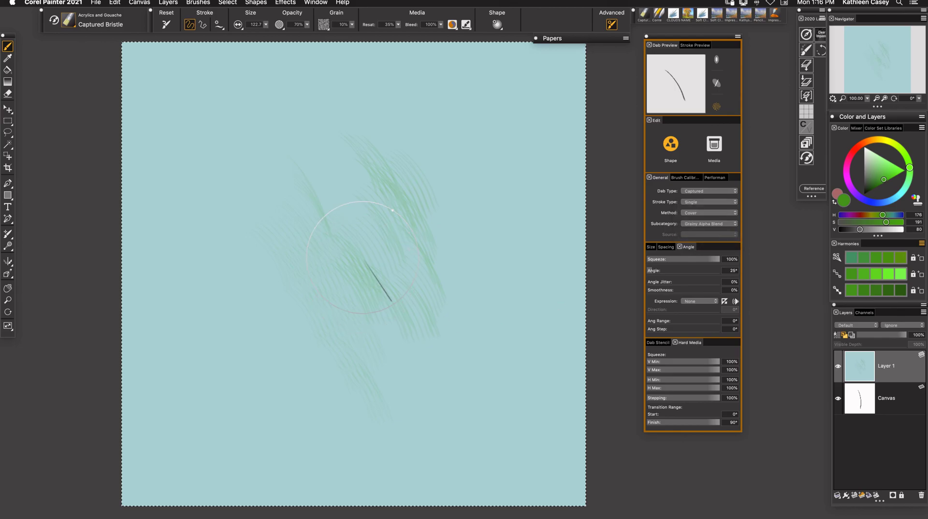
left_click(875, 177)
Paint a test stroke with the new blending and undo all test strokes on the blue-green layer.
mouse_move(301, 180)
left_mouse_down()
mouse_move(268, 141)
mouse_move(294, 159)
mouse_move(288, 184)
mouse_move(256, 220)
mouse_move(259, 266)
mouse_move(290, 312)
mouse_move(358, 369)
mouse_move(382, 410)
left_mouse_up()
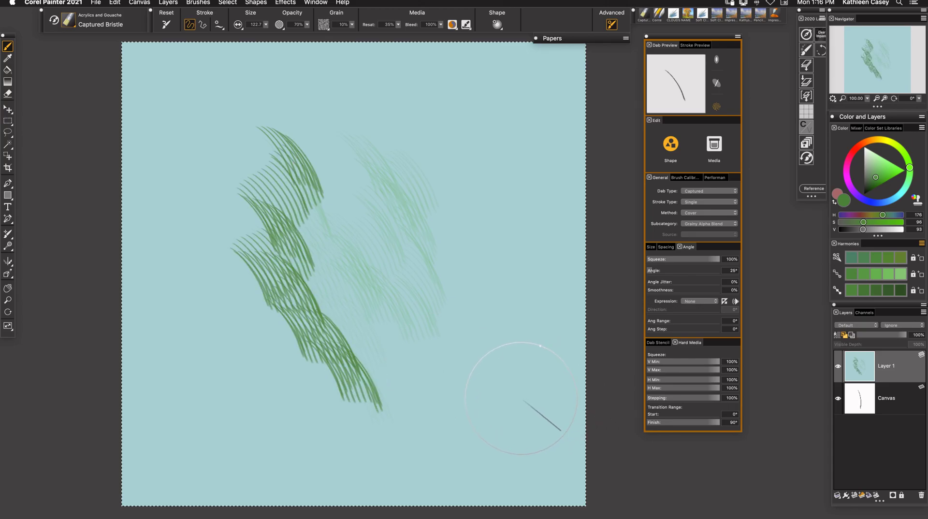
key("super+z")
key("super+z")
key("super+z")
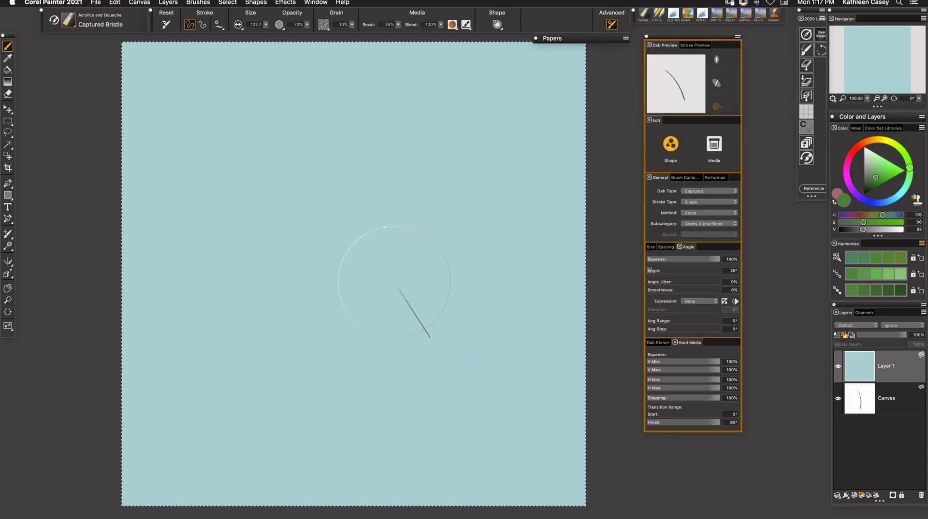
left_click_drag(430, 336, 460, 346)
Move the Angle settings ahead of Spacing and set the dab's Angle to 7°.
left_click(651, 247)
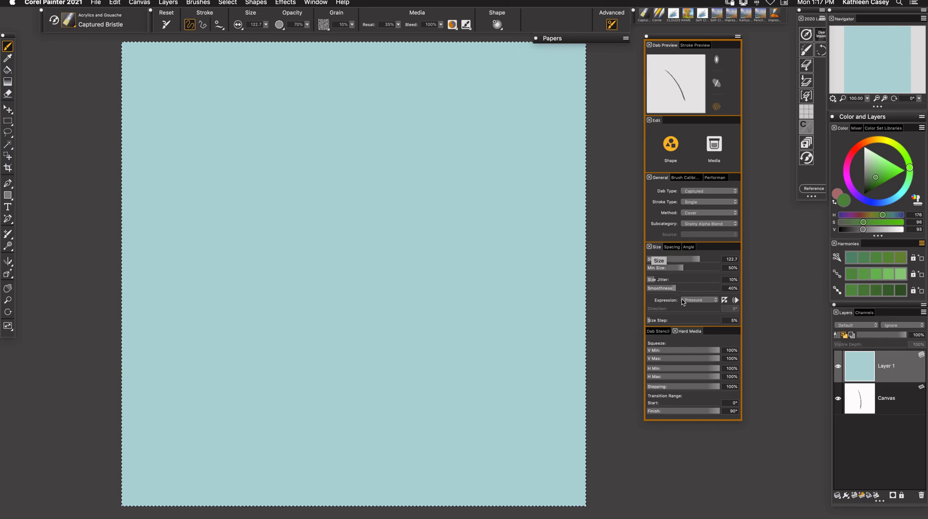
left_click_drag(688, 247, 670, 249)
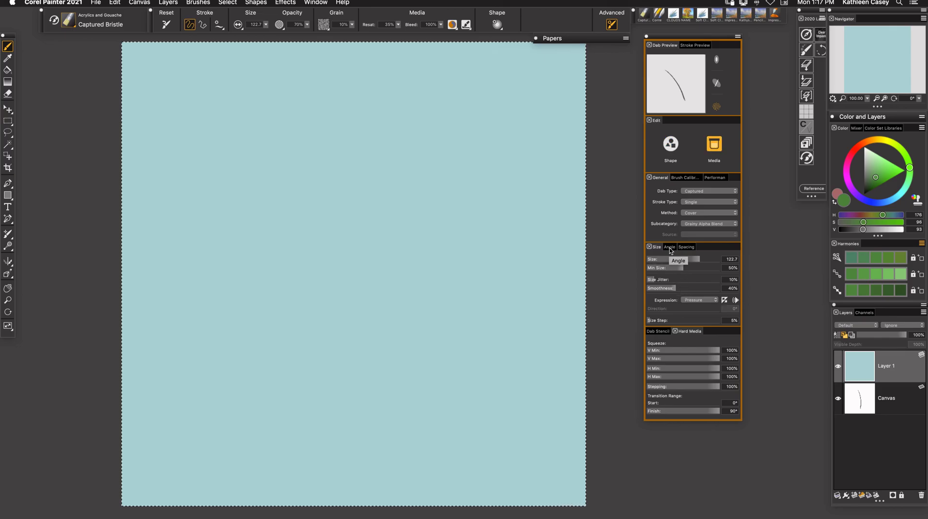
left_click(671, 249)
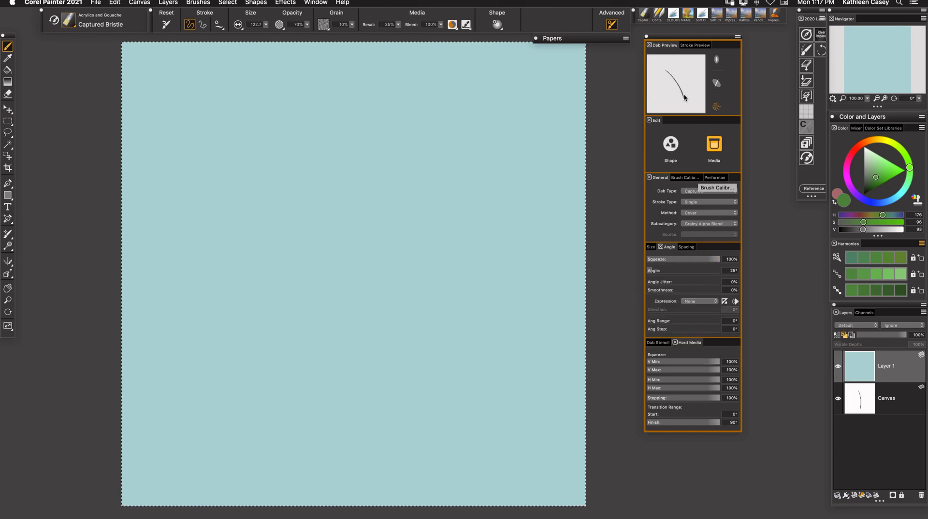
left_click(650, 271)
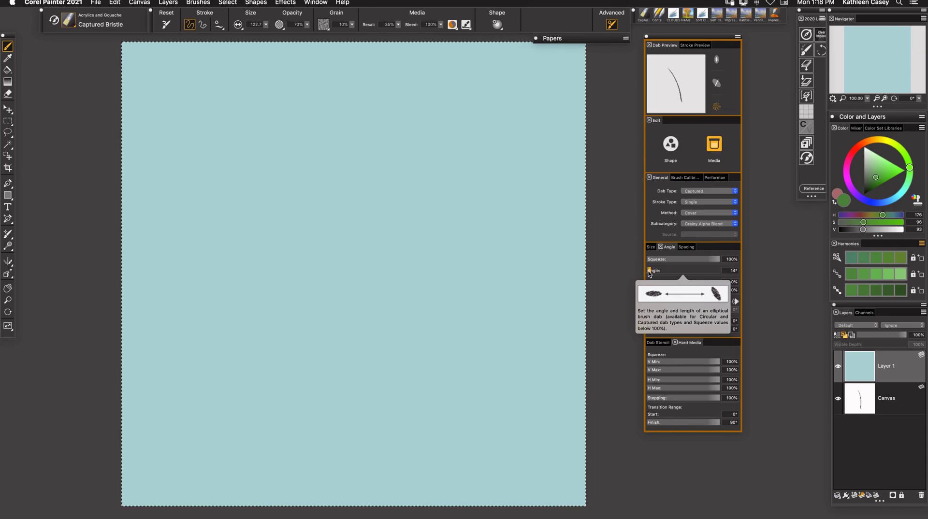
left_click(648, 272)
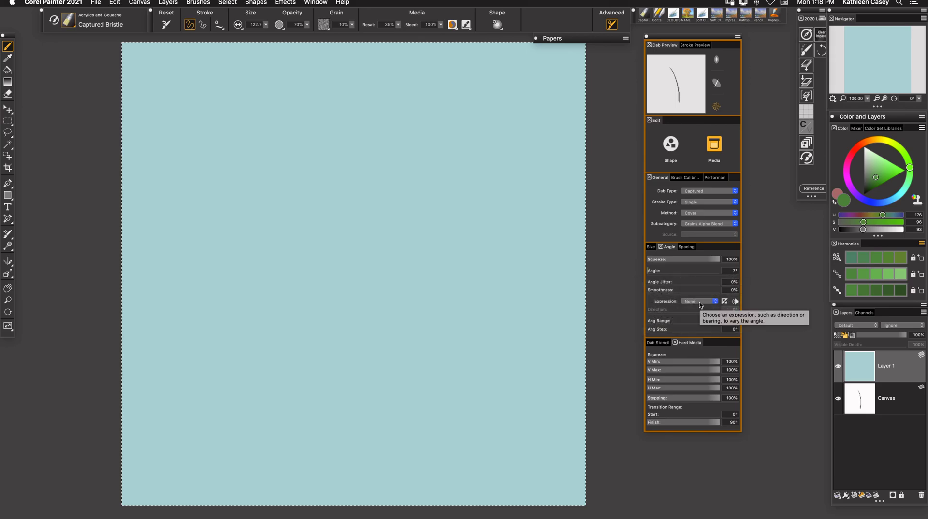
Set the dab angle's Expression to Rotation with an Angle Range of 360°.
left_click(699, 302)
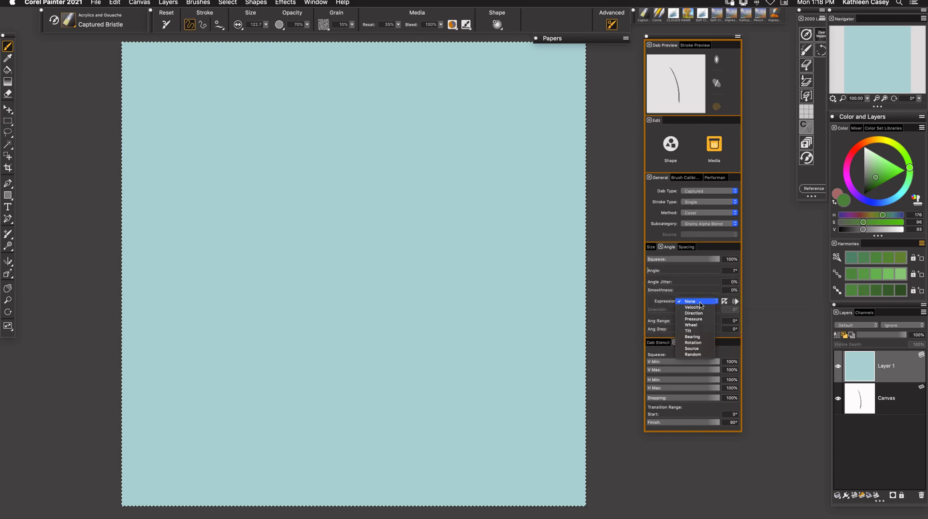
left_click(696, 344)
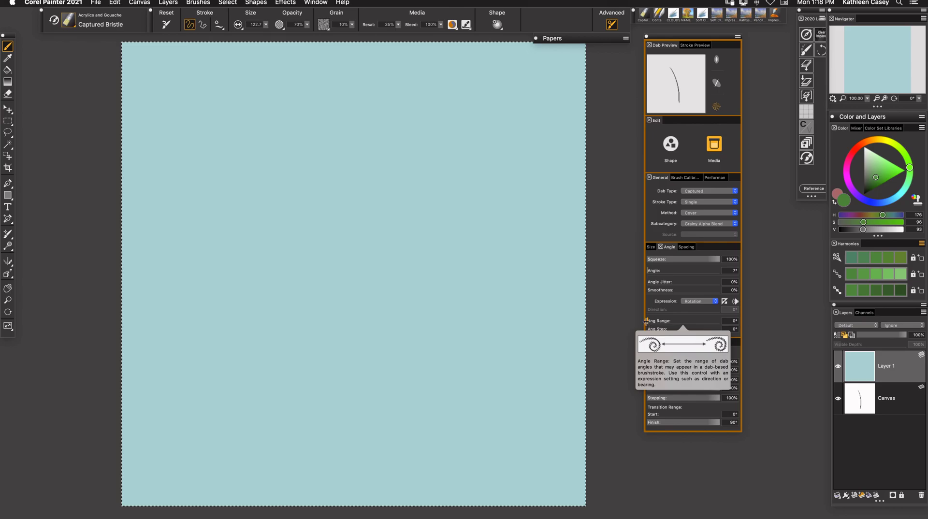
left_click_drag(647, 320, 721, 324)
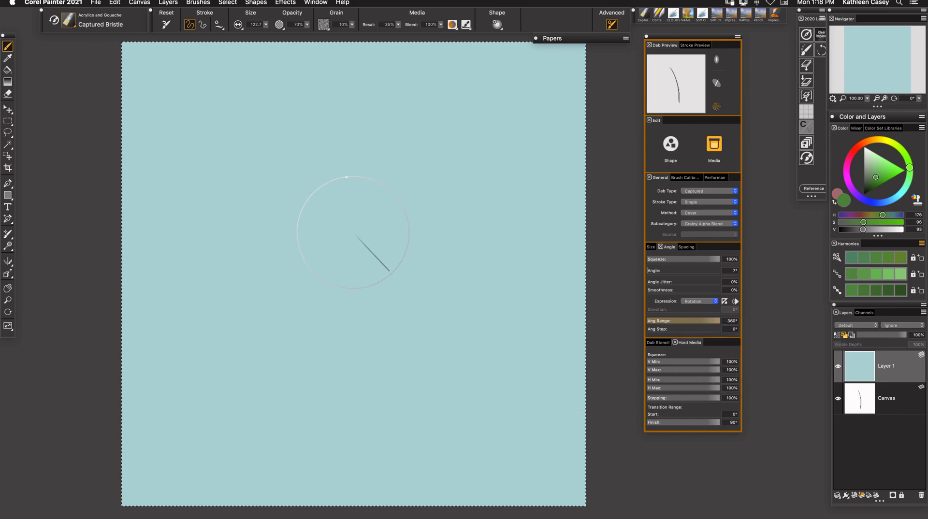
Paint grass-like test strokes in the middle of the blue-green layer to try the rotation setting.
left_click_drag(332, 166, 340, 242)
mouse_move(338, 189)
left_mouse_down()
mouse_move(354, 251)
mouse_move(371, 246)
mouse_move(377, 285)
left_mouse_up()
left_click_drag(328, 225, 346, 290)
left_click_drag(299, 223, 329, 298)
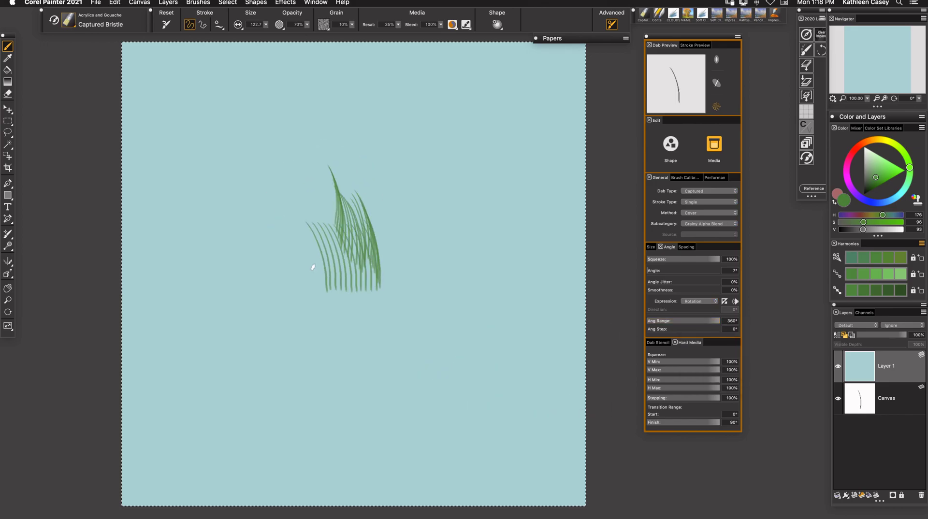
left_click_drag(314, 247, 338, 326)
left_click_drag(350, 259, 377, 340)
mouse_move(381, 275)
left_mouse_down()
mouse_move(396, 333)
mouse_move(340, 337)
mouse_move(403, 366)
left_mouse_up()
left_click_drag(414, 205, 352, 157)
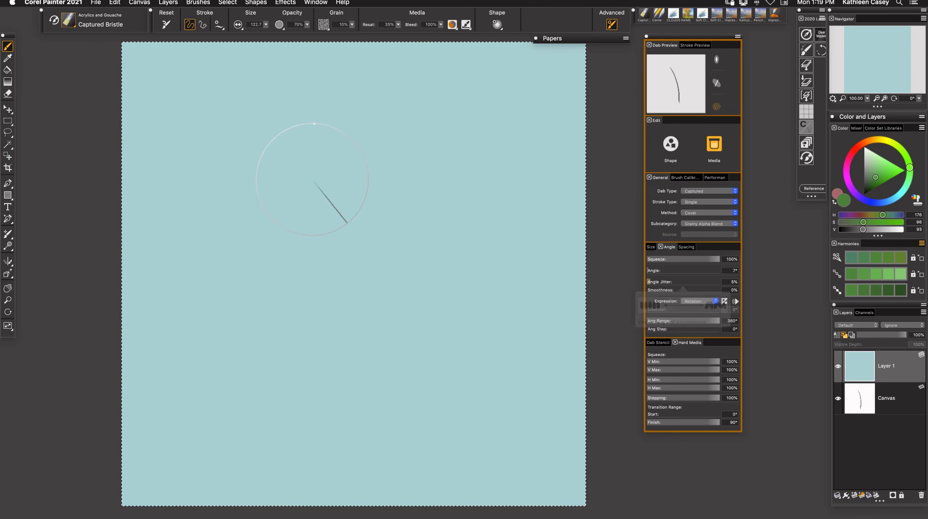
Paint a fresh set of test strokes across the canvas to try the brush with angle jitter.
mouse_move(313, 188)
left_mouse_down()
mouse_move(355, 225)
mouse_move(357, 244)
left_mouse_up()
left_click_drag(357, 203, 344, 281)
left_click_drag(315, 210, 300, 259)
left_click_drag(280, 227, 290, 314)
left_click_drag(328, 247, 350, 328)
mouse_move(366, 291)
left_mouse_down()
mouse_move(460, 314)
mouse_move(470, 347)
left_mouse_up()
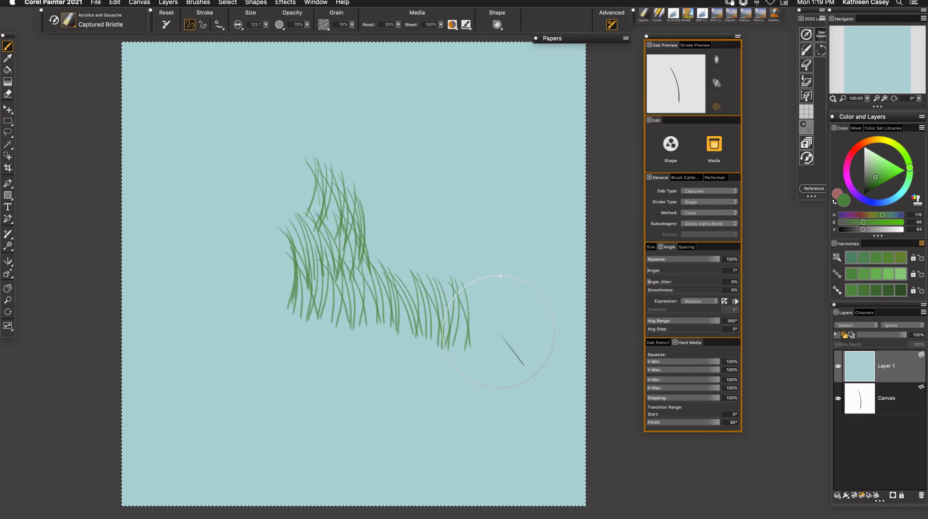
Set the Angle Jitter to 4%, test it above the existing strokes, and undo the test strokes.
left_click(649, 282)
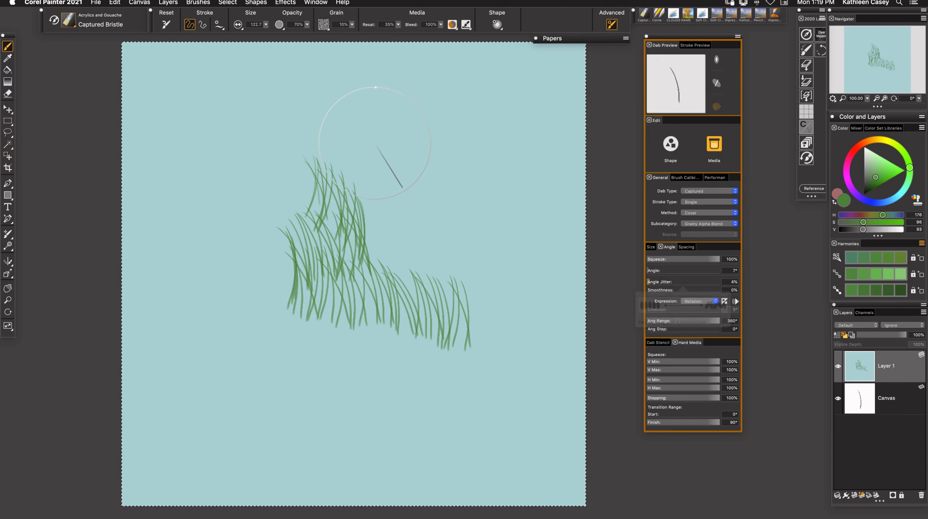
mouse_move(373, 146)
left_mouse_down()
mouse_move(418, 216)
mouse_move(464, 243)
mouse_move(442, 198)
mouse_move(398, 191)
mouse_move(331, 144)
mouse_move(379, 219)
left_mouse_up()
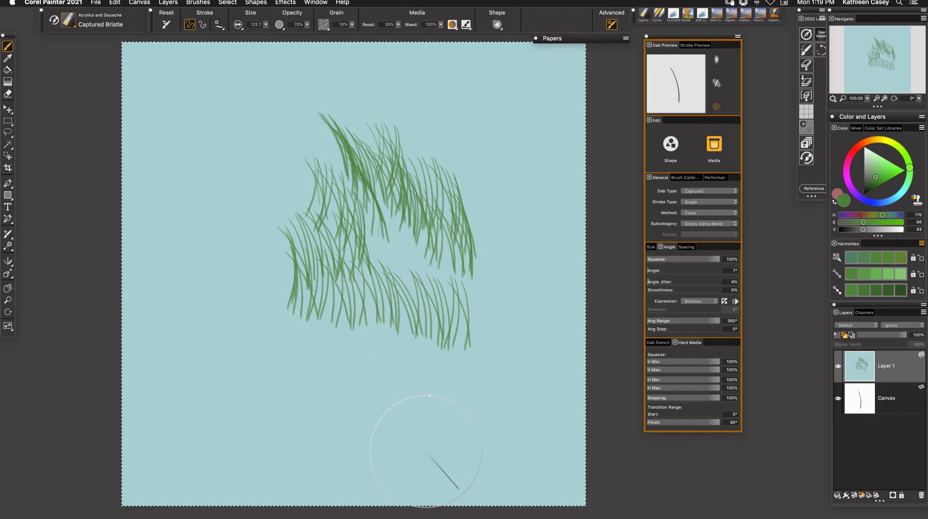
key("super+z")
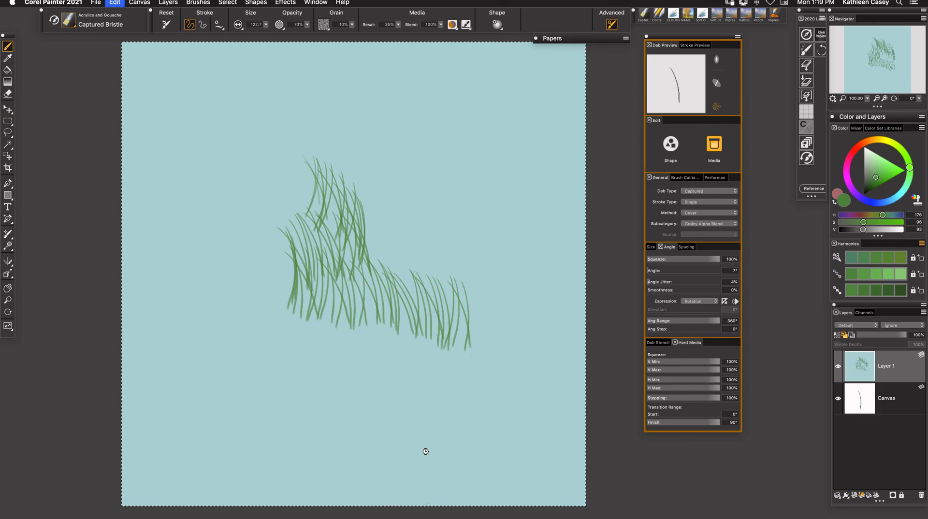
key("super+z")
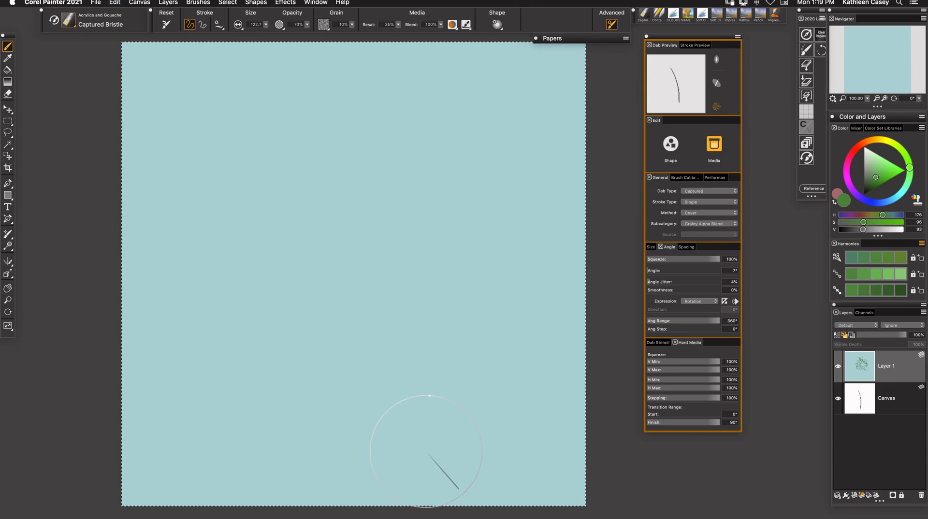
Reveal the brush's Color Variability settings and set the hue variability (±H) to 10%.
scroll(708, 301, "down", 3)
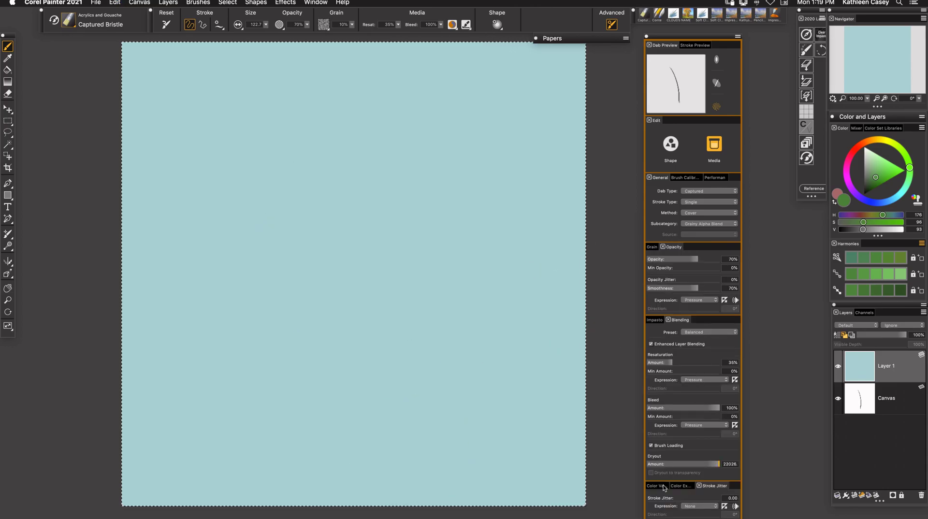
left_click_drag(681, 37, 669, 26)
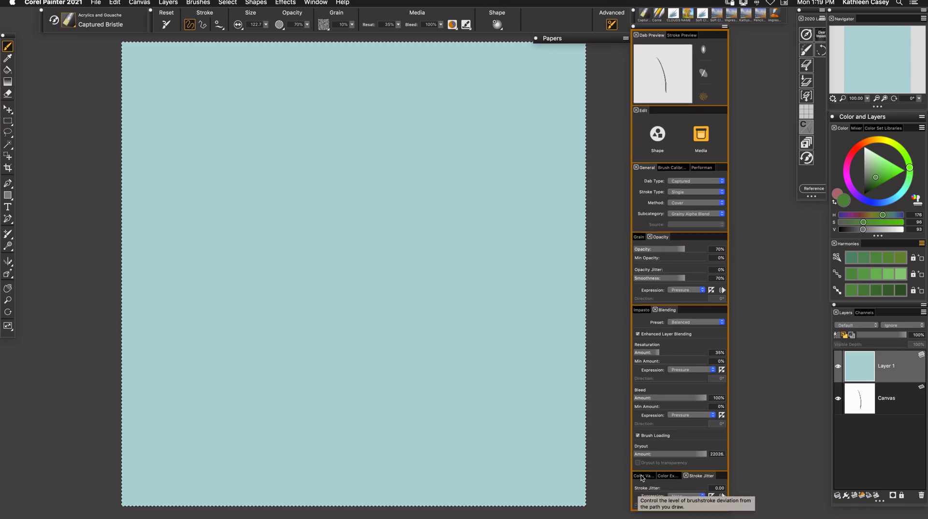
left_click(642, 475)
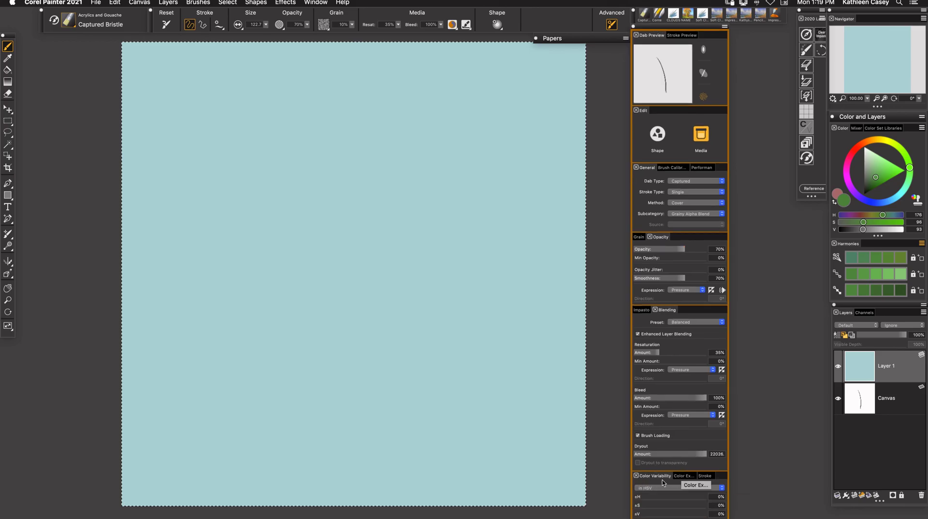
left_click(636, 496)
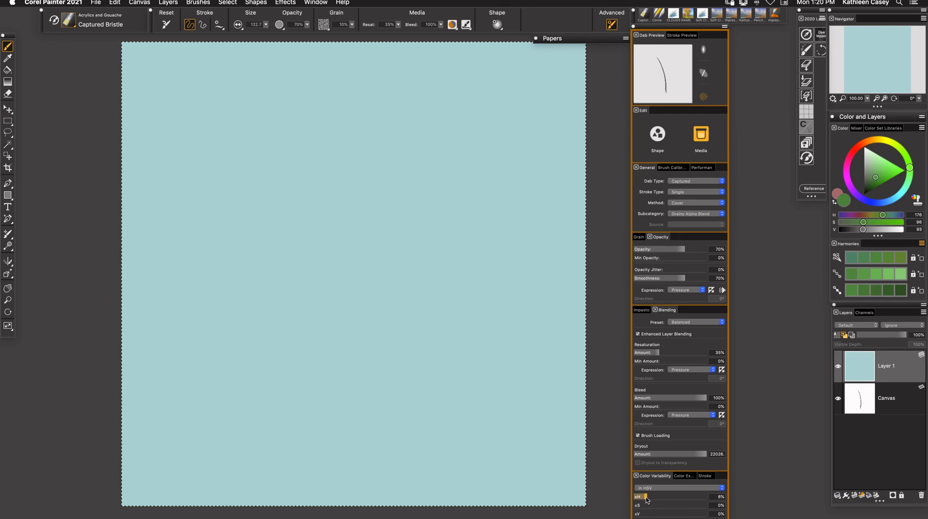
left_click_drag(648, 498, 649, 498)
Choose a slightly bluer green and paint test strokes, raising the hue variability to 37% between them.
left_click_drag(910, 170, 907, 183)
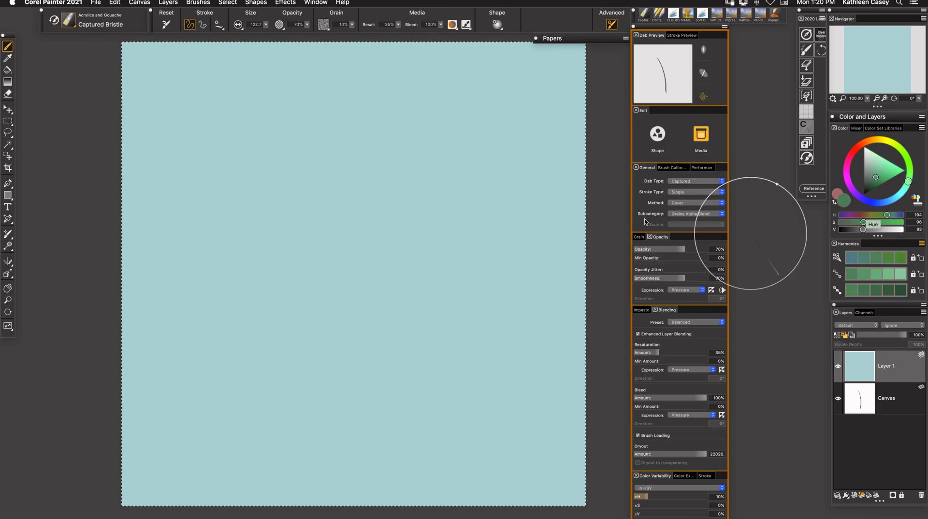
mouse_move(286, 145)
left_mouse_down()
mouse_move(326, 207)
mouse_move(314, 256)
mouse_move(376, 255)
mouse_move(331, 309)
mouse_move(451, 365)
mouse_move(461, 396)
left_mouse_up()
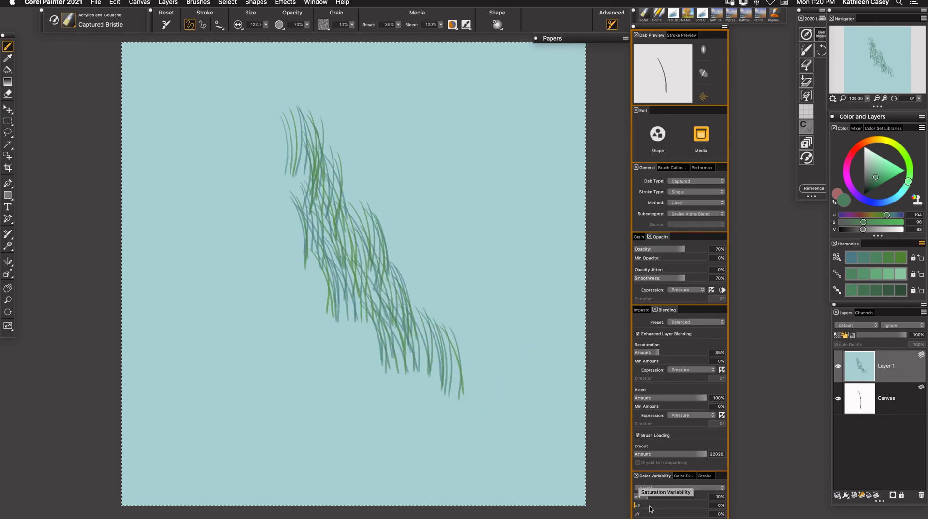
left_click_drag(669, 497, 687, 496)
mouse_move(174, 106)
left_mouse_down()
mouse_move(218, 140)
mouse_move(237, 222)
mouse_move(285, 285)
mouse_move(216, 303)
mouse_move(290, 346)
mouse_move(286, 371)
mouse_move(385, 389)
mouse_move(391, 420)
left_mouse_up()
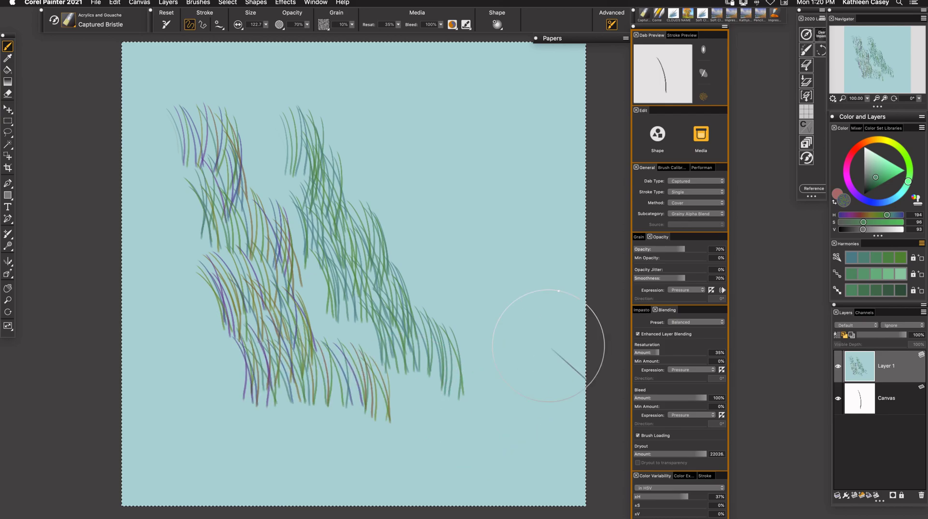
Set the color variability to 15% hue, 3% saturation and 7% value.
left_click(656, 498)
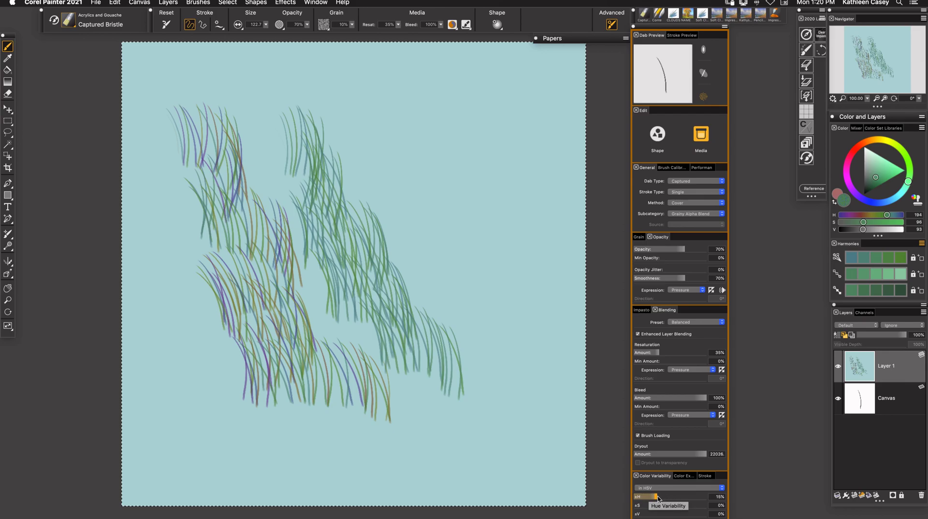
left_click(636, 506)
left_click(636, 514)
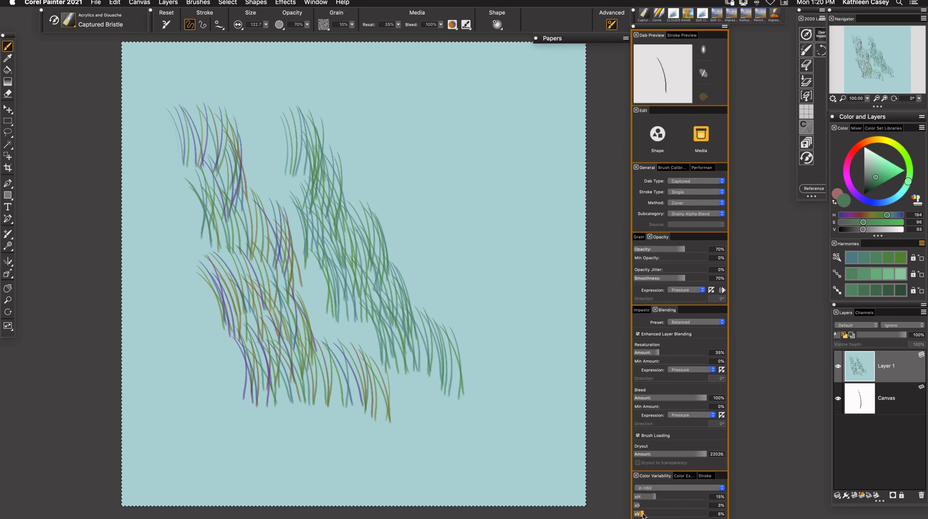
left_click_drag(643, 516, 644, 515)
Paint a test stroke with the adjusted color variability and undo all test strokes to clear the layer.
mouse_move(414, 149)
left_mouse_down()
mouse_move(436, 154)
mouse_move(450, 175)
mouse_move(414, 191)
mouse_move(413, 210)
mouse_move(452, 216)
mouse_move(453, 250)
mouse_move(417, 261)
mouse_move(453, 273)
mouse_move(472, 296)
mouse_move(416, 318)
mouse_move(461, 324)
mouse_move(494, 357)
mouse_move(462, 400)
mouse_move(497, 424)
left_mouse_up()
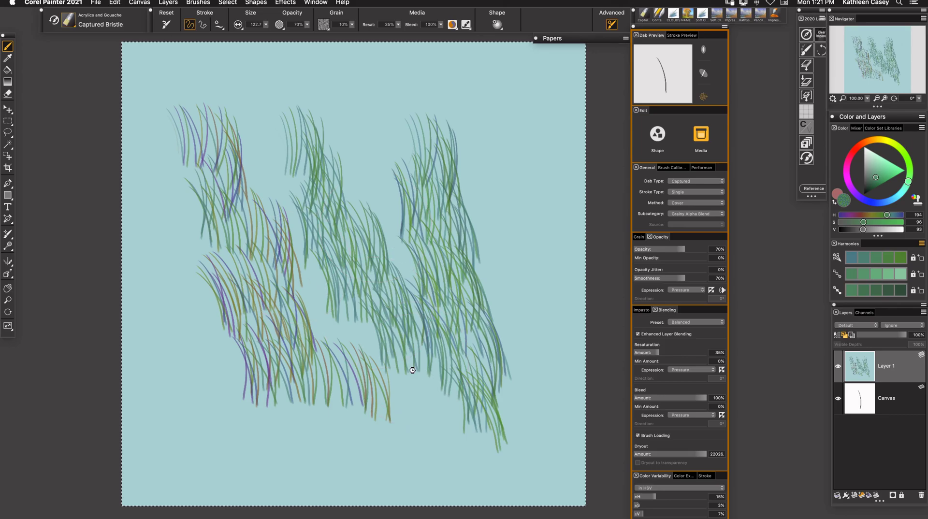
key("super+z")
key("super+z")
key("super+z")
key("super+z")
key("super+z")
key("super+z")
key("super+z")
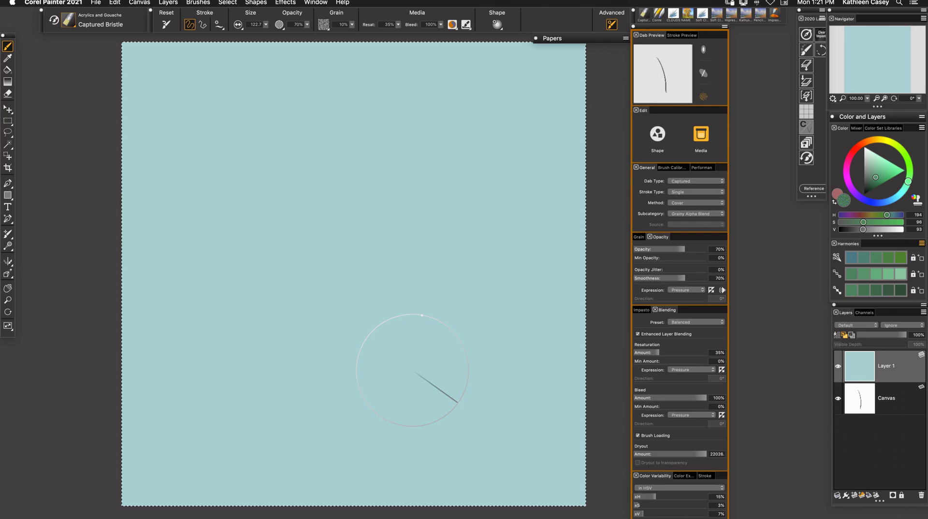
Set the Stroke Jitter to 0.30 and paint scattered grass-like strokes across the upper half of the blue-green layer.
left_click(705, 476)
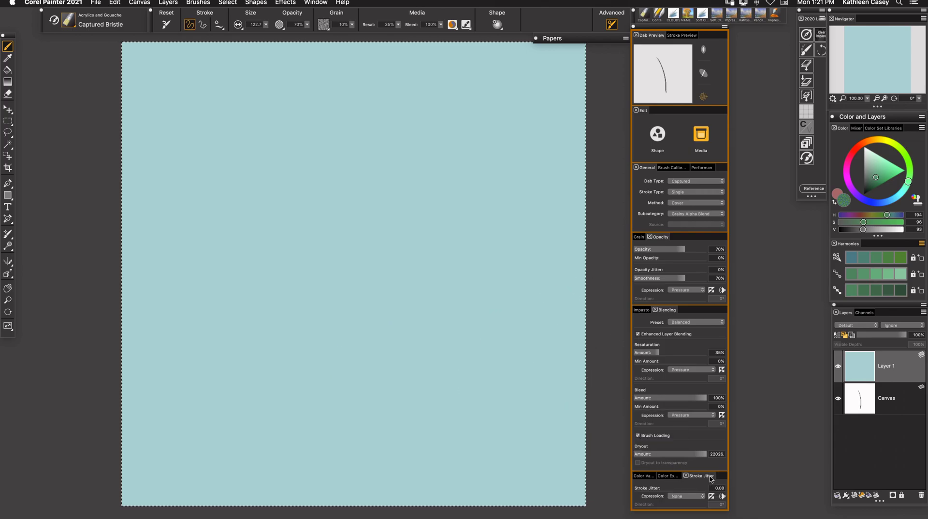
left_click_drag(635, 488, 636, 488)
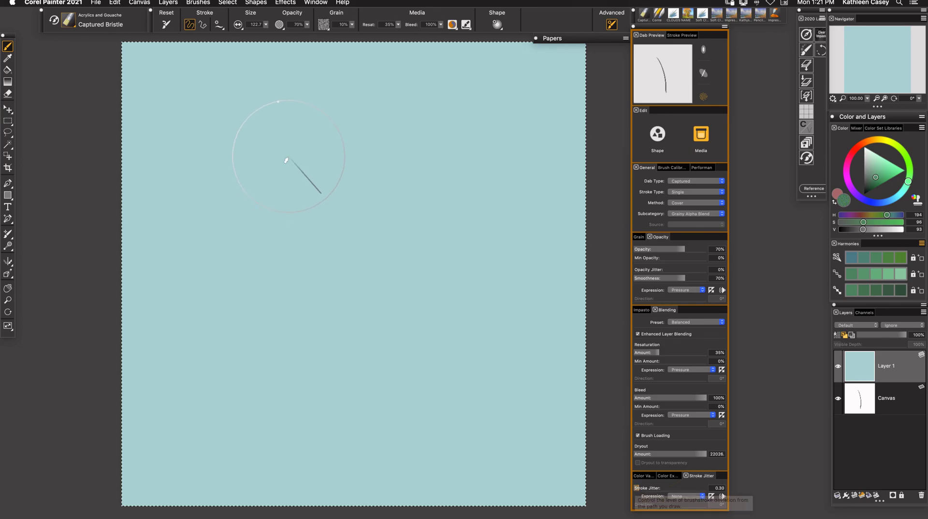
left_click_drag(310, 116, 319, 203)
left_click_drag(334, 135, 341, 223)
left_click_drag(300, 145, 315, 235)
left_click_drag(270, 150, 289, 242)
left_click_drag(254, 181, 280, 257)
left_click_drag(263, 190, 290, 273)
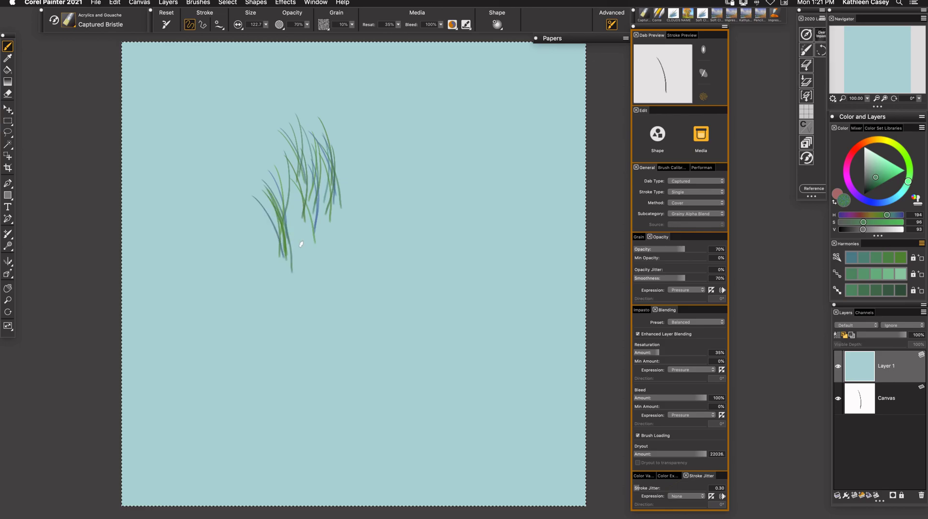
left_click_drag(296, 213, 302, 280)
mouse_move(319, 212)
left_mouse_down()
mouse_move(323, 292)
mouse_move(368, 299)
left_mouse_up()
left_click_drag(358, 224, 382, 310)
left_click_drag(379, 249, 401, 319)
mouse_move(396, 242)
left_mouse_down()
mouse_move(425, 324)
mouse_move(452, 319)
left_mouse_up()
left_click_drag(451, 217, 471, 310)
left_click_drag(418, 215, 461, 290)
left_click_drag(377, 191, 422, 268)
left_click_drag(350, 164, 382, 252)
left_click_drag(382, 145, 399, 236)
left_click_drag(387, 126, 411, 210)
left_click_drag(406, 143, 459, 231)
left_click_drag(444, 173, 483, 254)
left_click_drag(459, 191, 502, 278)
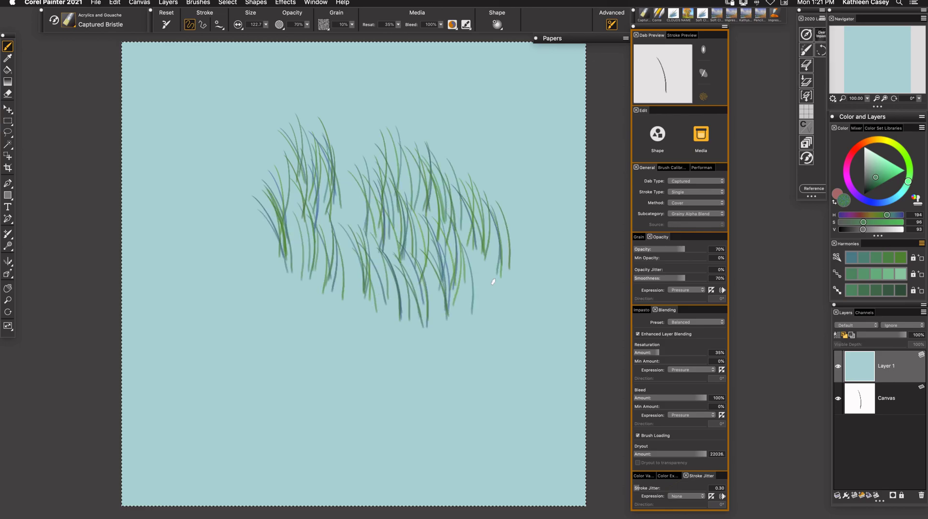
Paint more test grass strokes below and beside the existing ones with the current brush.
left_click_drag(459, 227, 517, 324)
left_click_drag(430, 273, 451, 344)
left_click_drag(372, 261, 386, 338)
left_click_drag(309, 276, 294, 345)
left_click_drag(275, 285, 246, 368)
left_click_drag(300, 288, 280, 356)
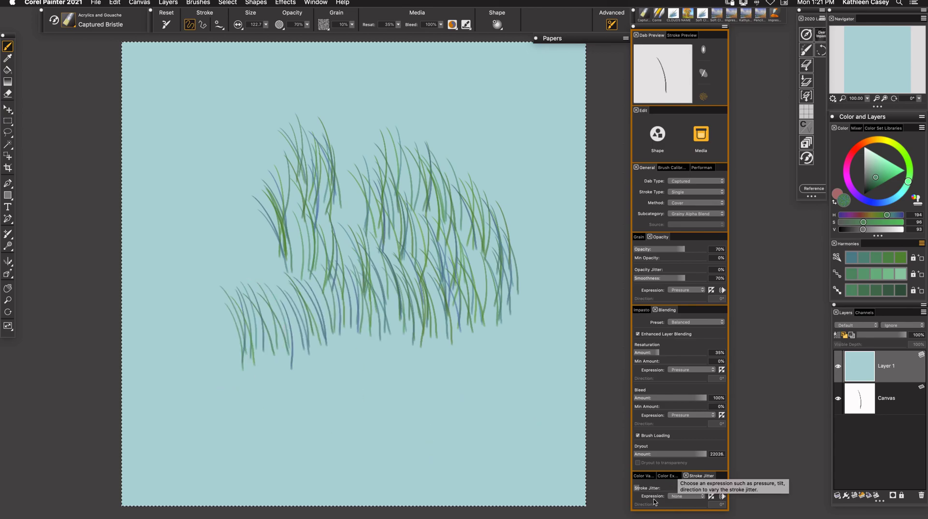
Try a Stroke Jitter of 1.67 by clearing the layer and painting widely scattered grass strokes across most of it.
left_click_drag(640, 490, 664, 490)
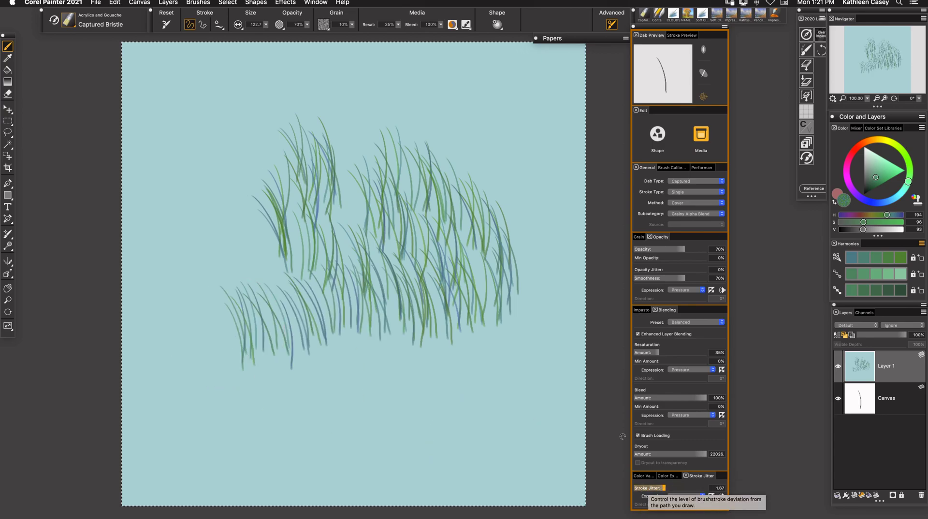
key("BackSpace")
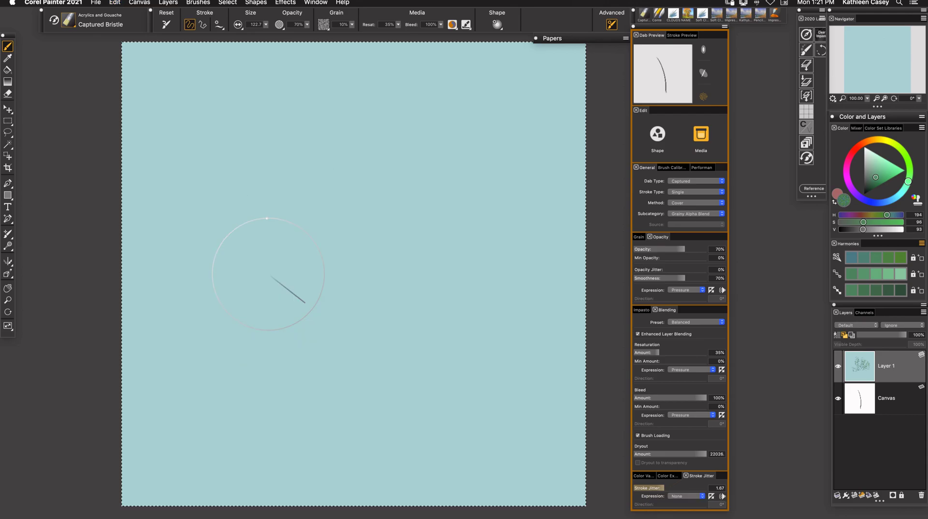
mouse_move(236, 159)
left_mouse_down()
mouse_move(307, 180)
mouse_move(268, 252)
mouse_move(430, 273)
mouse_move(319, 342)
mouse_move(432, 364)
mouse_move(474, 310)
mouse_move(387, 256)
mouse_move(323, 189)
left_mouse_up()
left_click_drag(384, 82, 435, 218)
left_click_drag(336, 133, 404, 280)
left_click_drag(208, 167, 271, 365)
left_click_drag(219, 293, 273, 469)
left_click_drag(268, 363, 355, 485)
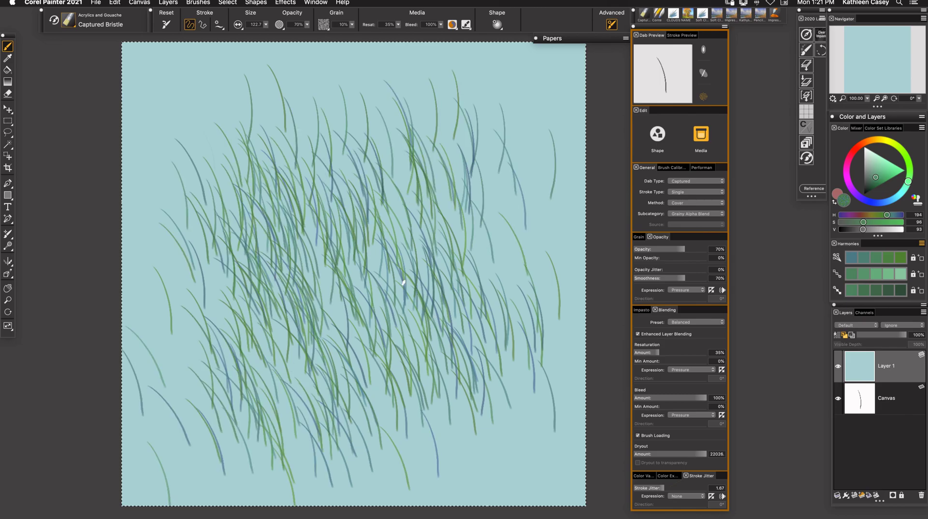
left_click_drag(360, 203, 461, 464)
left_click_drag(377, 104, 410, 230)
left_click_drag(493, 99, 530, 297)
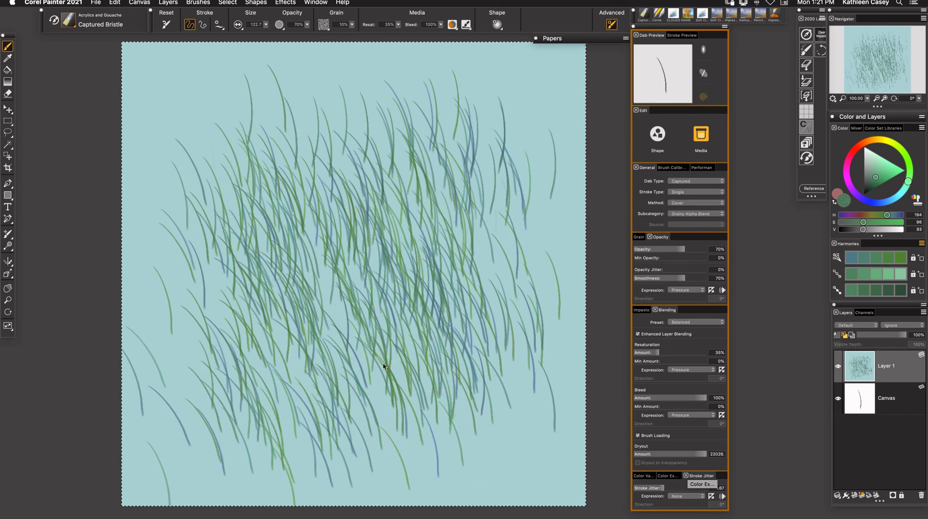
Set the Stroke Jitter to 0.40 and, with the test strokes removed, paint a diagonal band of dark green grass.
left_click_drag(661, 490, 648, 491)
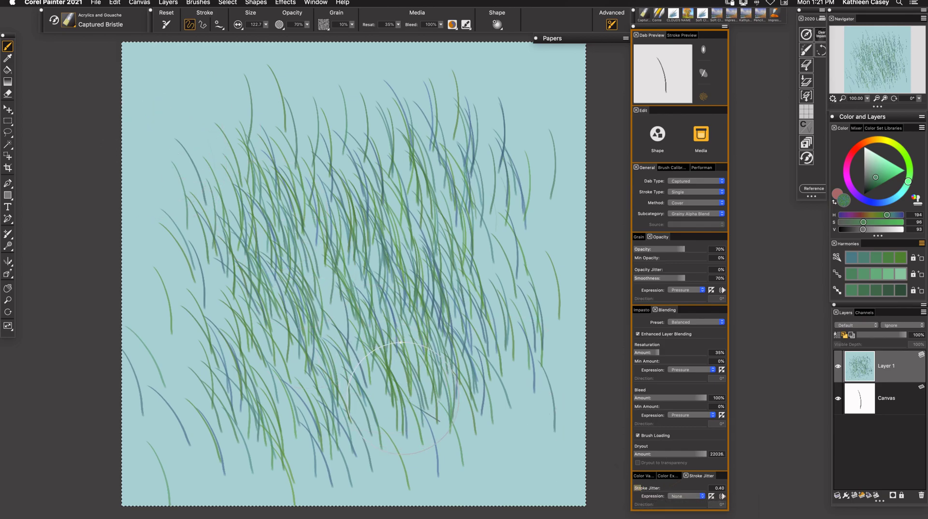
key("super+z")
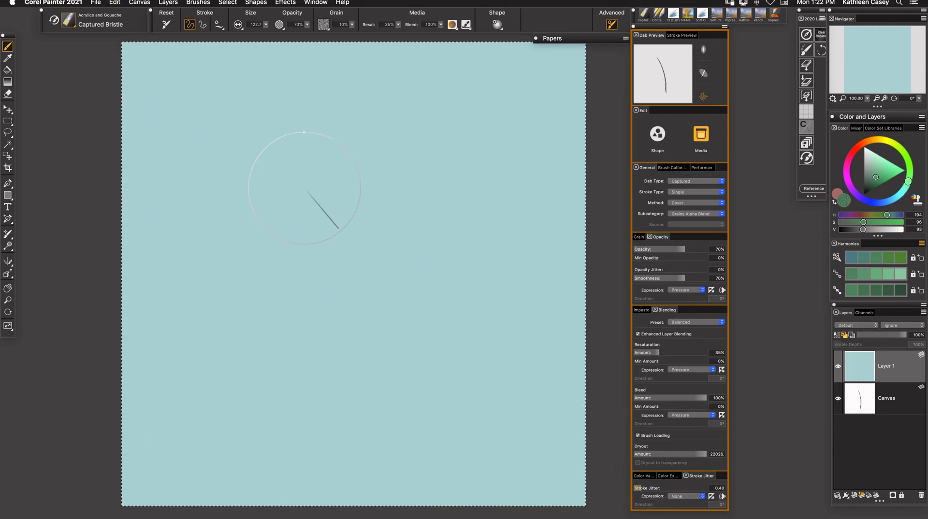
mouse_move(281, 187)
left_mouse_down()
mouse_move(342, 200)
mouse_move(261, 253)
mouse_move(338, 284)
mouse_move(423, 269)
mouse_move(406, 198)
mouse_move(192, 338)
mouse_move(488, 159)
left_mouse_up()
Choose a lighter green and paint grass strokes along the upper edge of the band, plus a small patch below it.
left_click(877, 164)
left_click_drag(411, 96, 293, 184)
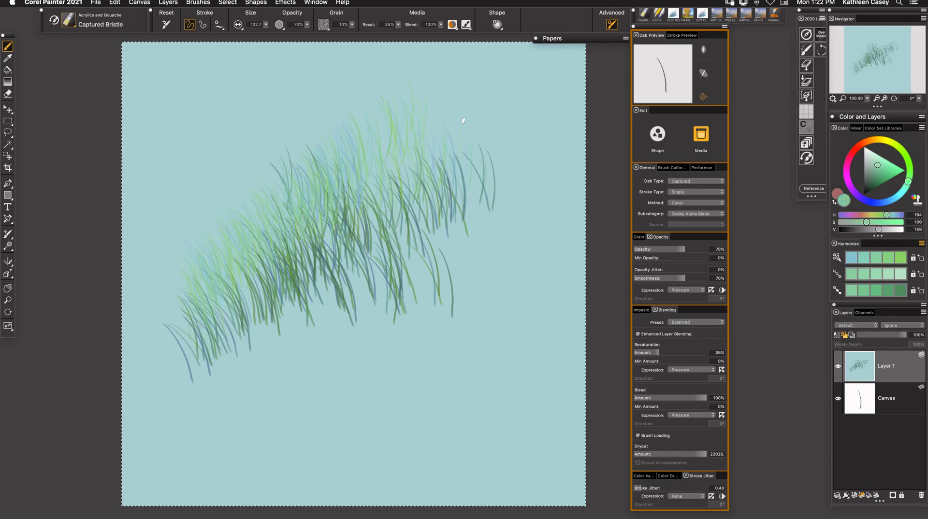
left_click_drag(264, 157, 226, 220)
left_click_drag(316, 385, 264, 339)
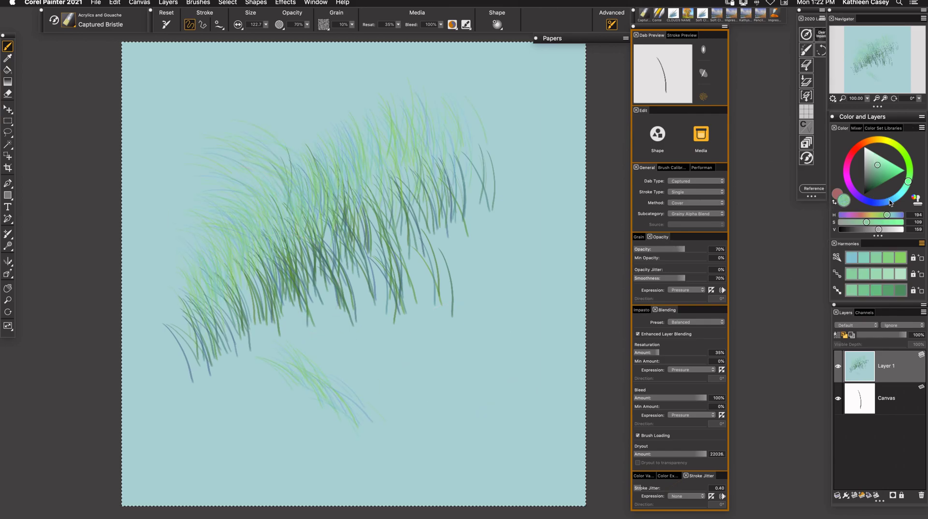
Choose a dark blue and paint a dense diagonal band of grass strokes across the lower half of the layer.
left_click(897, 197)
left_click(880, 179)
mouse_move(358, 383)
left_mouse_down()
mouse_move(371, 411)
mouse_move(437, 390)
mouse_move(471, 356)
mouse_move(285, 375)
mouse_move(291, 414)
mouse_move(367, 437)
mouse_move(442, 350)
mouse_move(497, 342)
mouse_move(429, 373)
mouse_move(290, 382)
mouse_move(207, 434)
mouse_move(368, 387)
mouse_move(501, 326)
mouse_move(387, 410)
mouse_move(232, 377)
mouse_move(480, 321)
mouse_move(378, 387)
left_mouse_up()
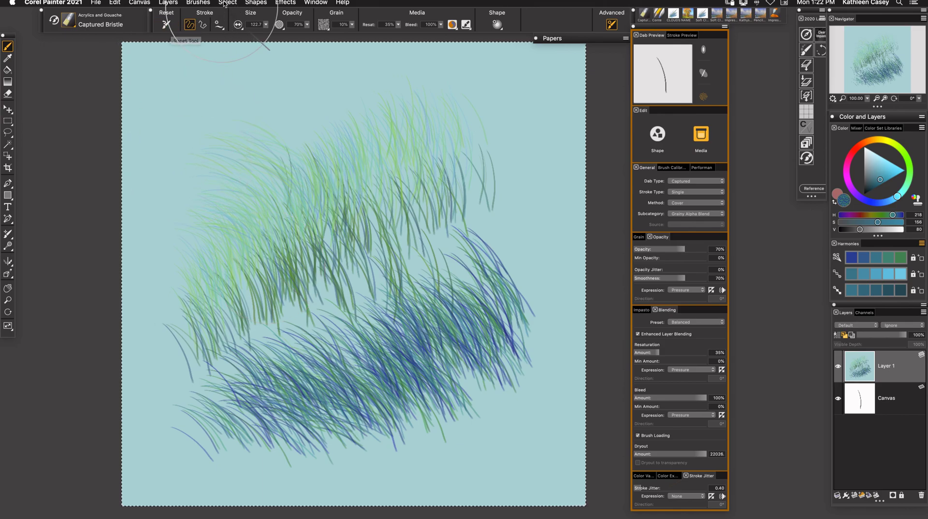
Save the customized brush as a variant named NiceFieldBrush in the My Brush Creations category.
left_click(202, 4)
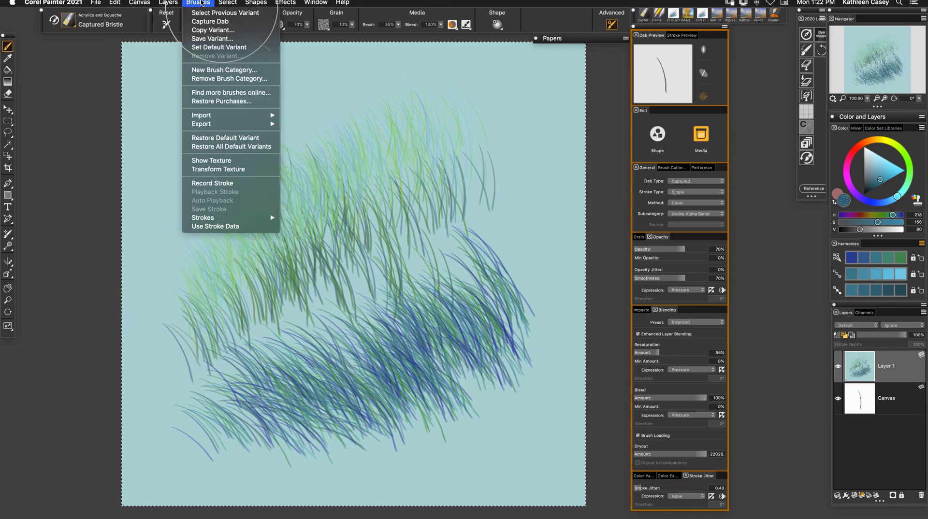
left_click(211, 39)
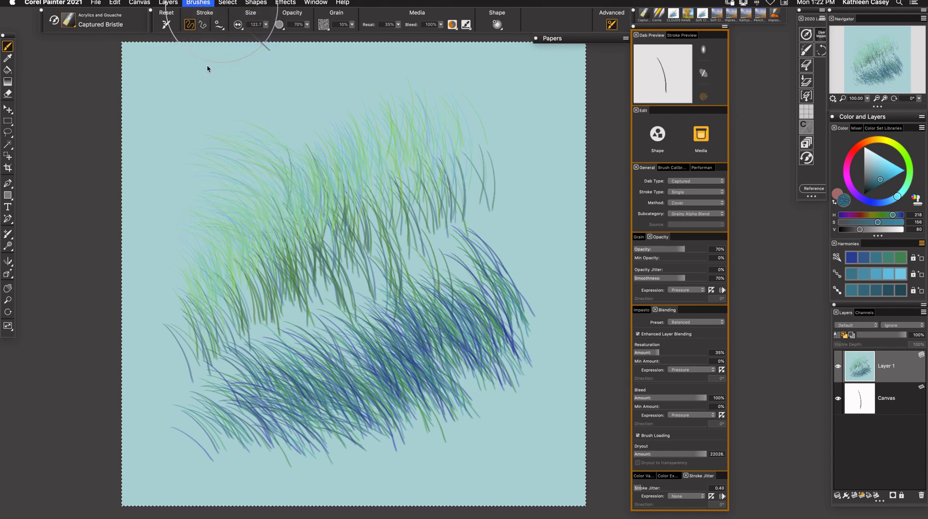
left_click(511, 154)
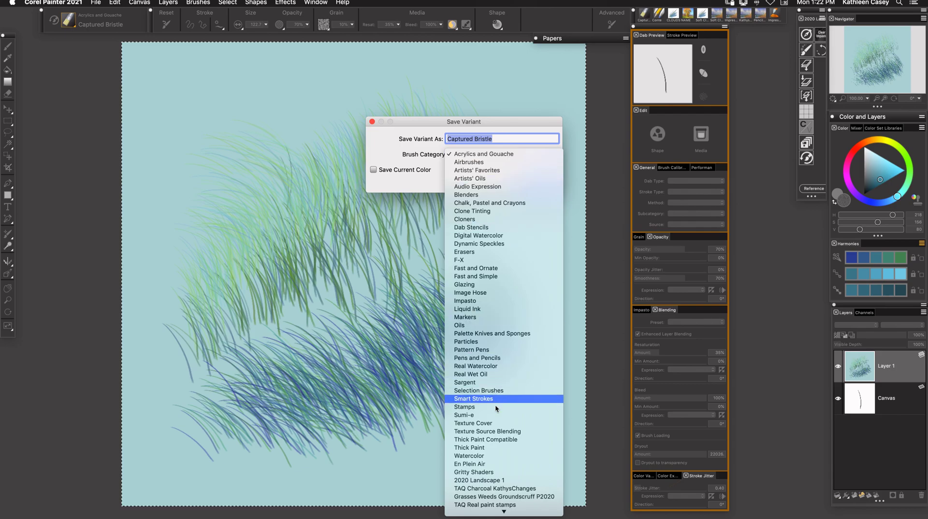
scroll(503, 427, "down", 5)
left_click(501, 420)
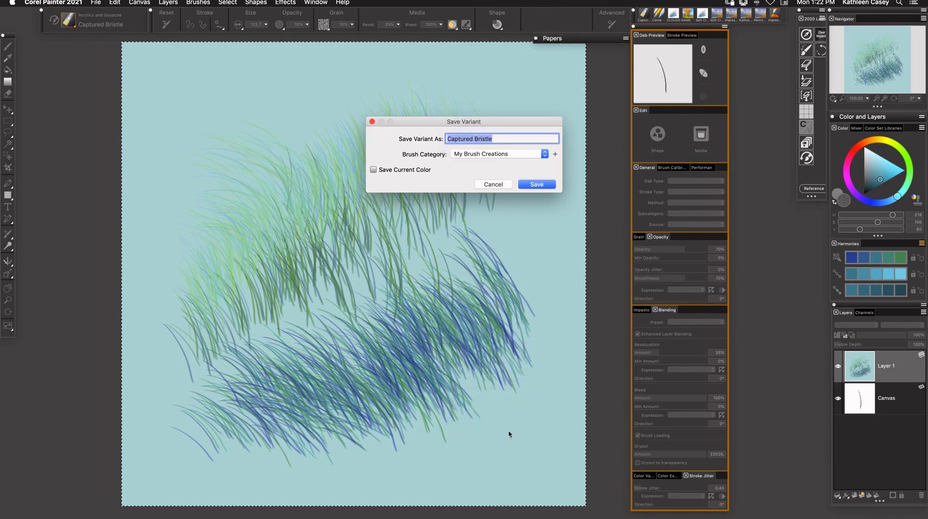
left_click_drag(498, 140, 416, 144)
type("NiceFieldBrush")
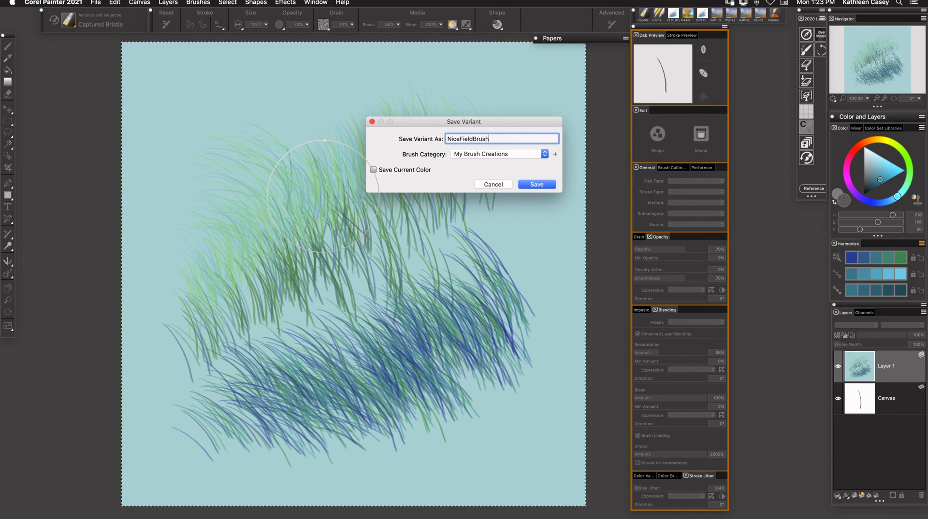
key("Return")
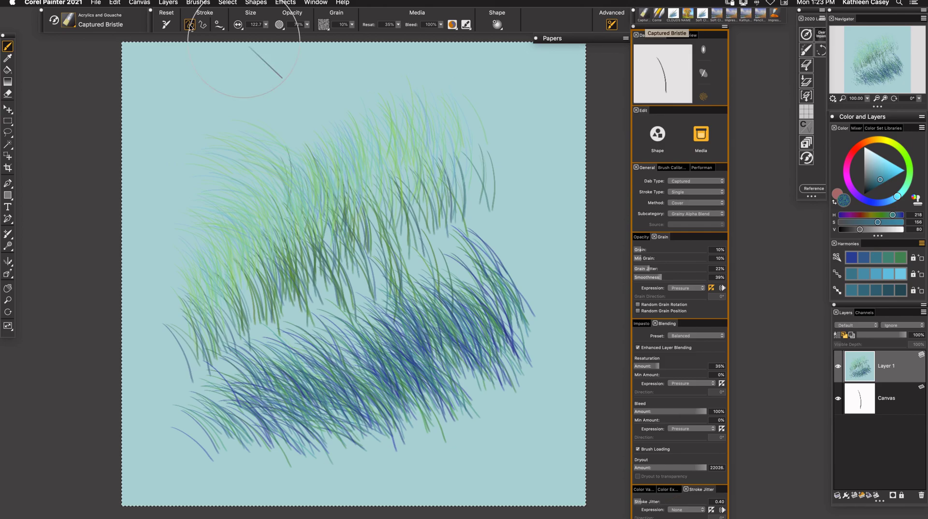
Reset the Captured Bristle brush to its defaults and open the My Brush Creations category in the brush library.
left_click(166, 25)
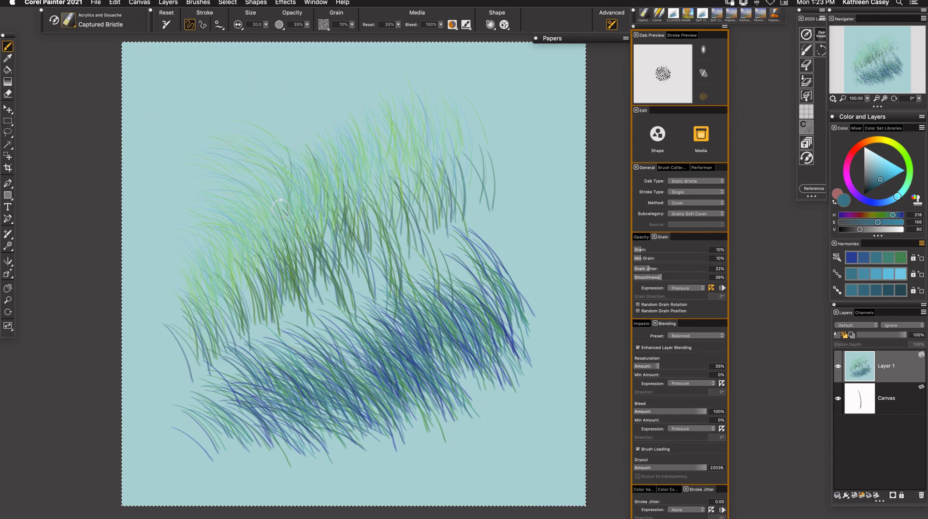
left_click(71, 24)
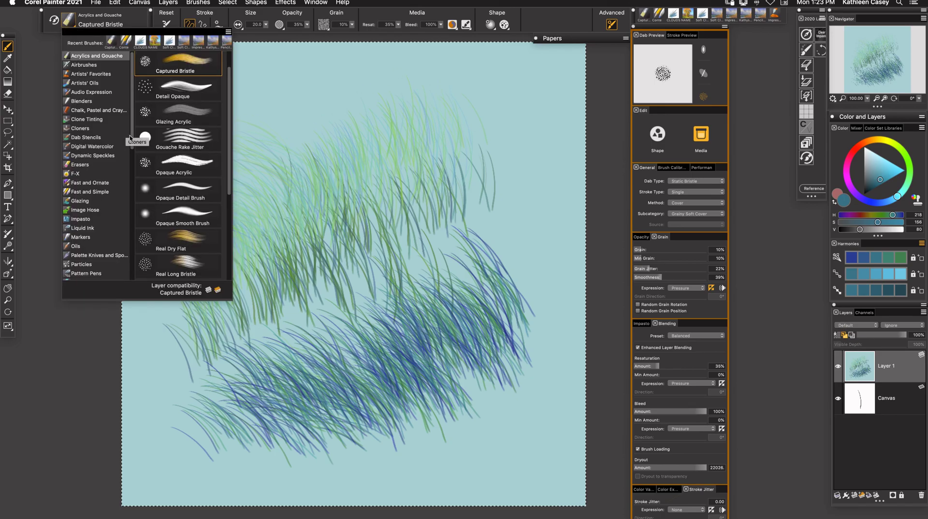
left_click_drag(130, 139, 137, 272)
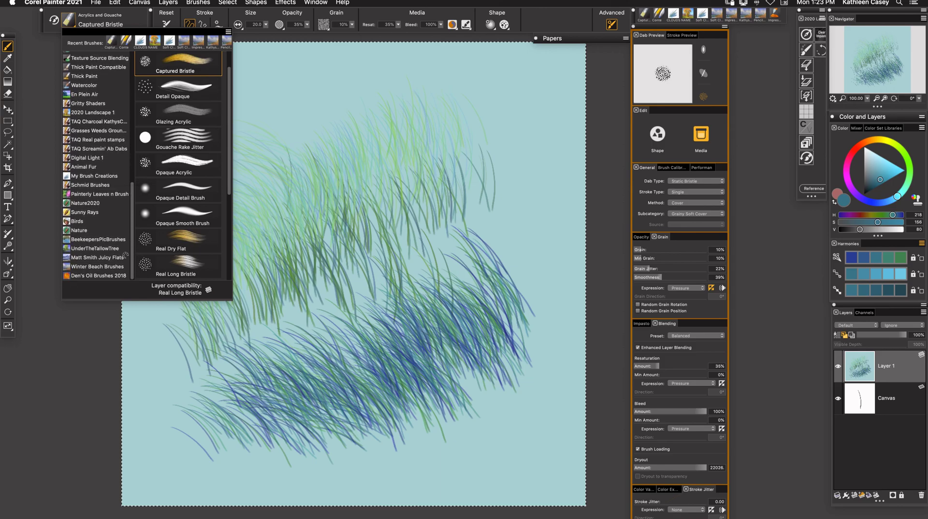
left_click(94, 176)
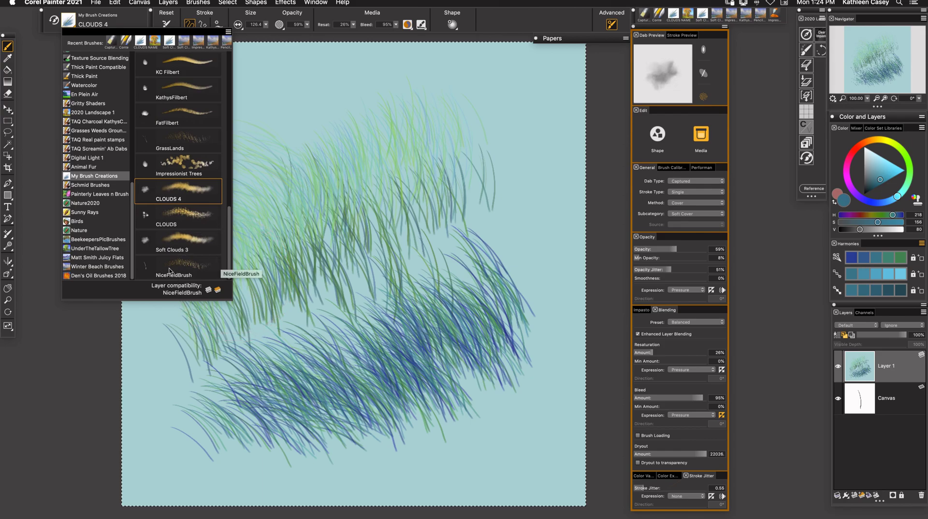
Export the NiceFieldBrush variant as a brush variant file, keeping its name and the suggested folder.
right_click(204, 264)
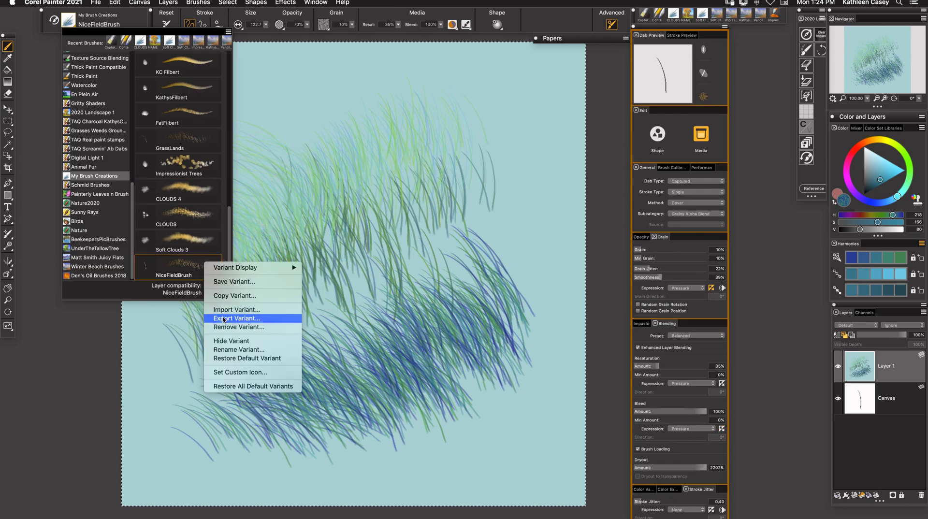
key("Return")
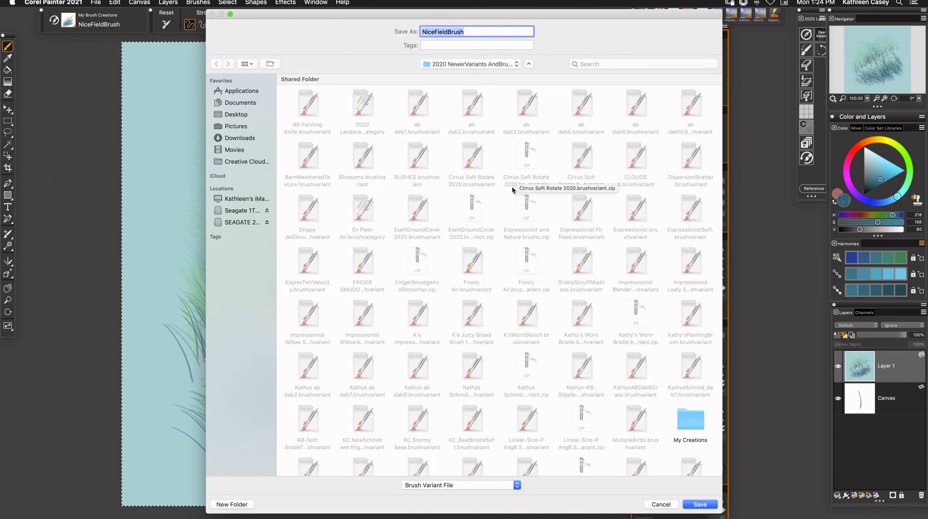
left_click(697, 505)
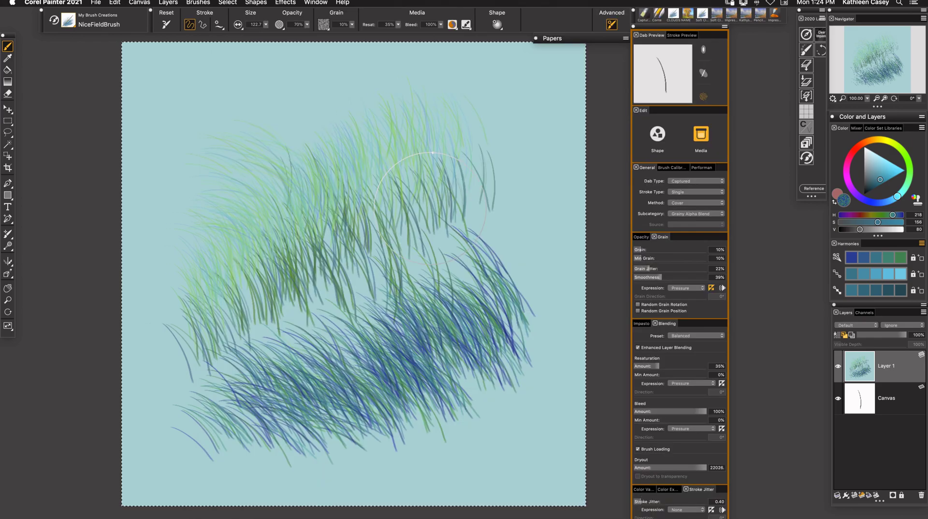
Save the NiceFieldBrush variant under the same name in the UnderTheTallowTree brush category.
left_click(68, 20)
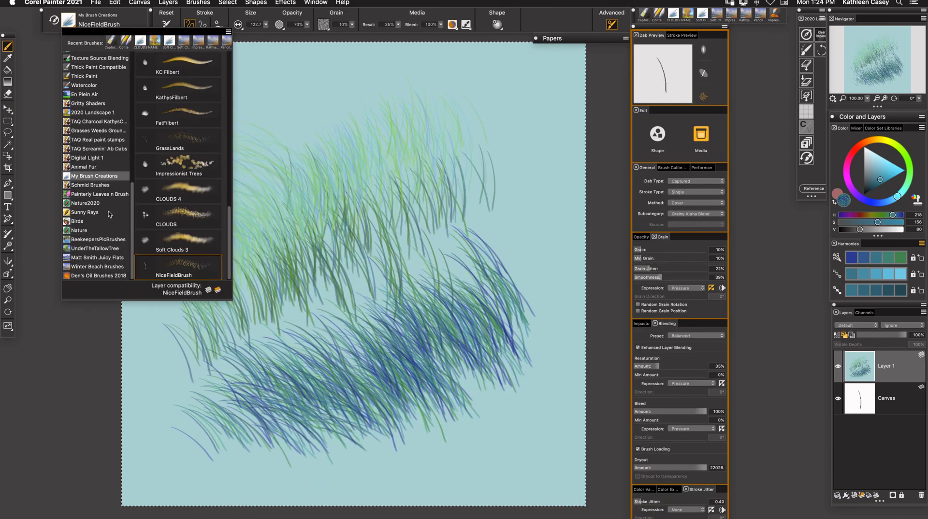
right_click(206, 269)
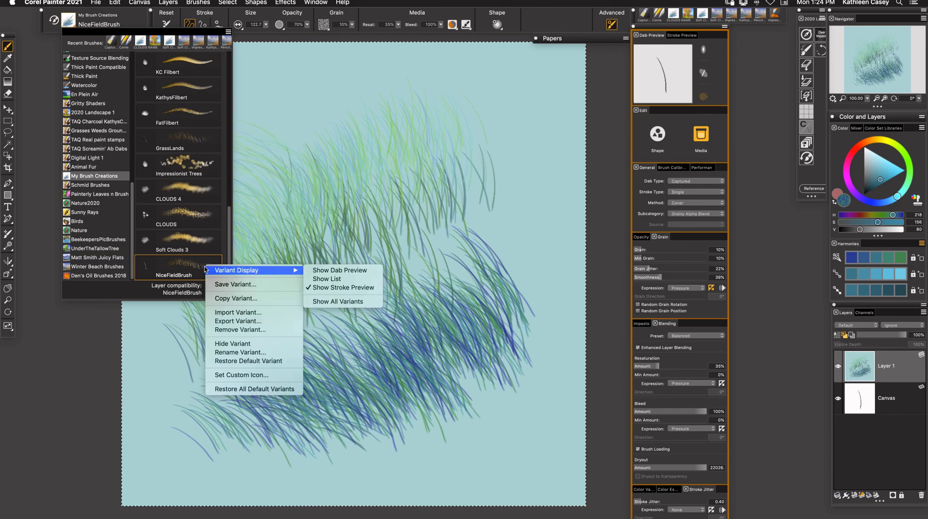
left_click(396, 287)
left_click(483, 154)
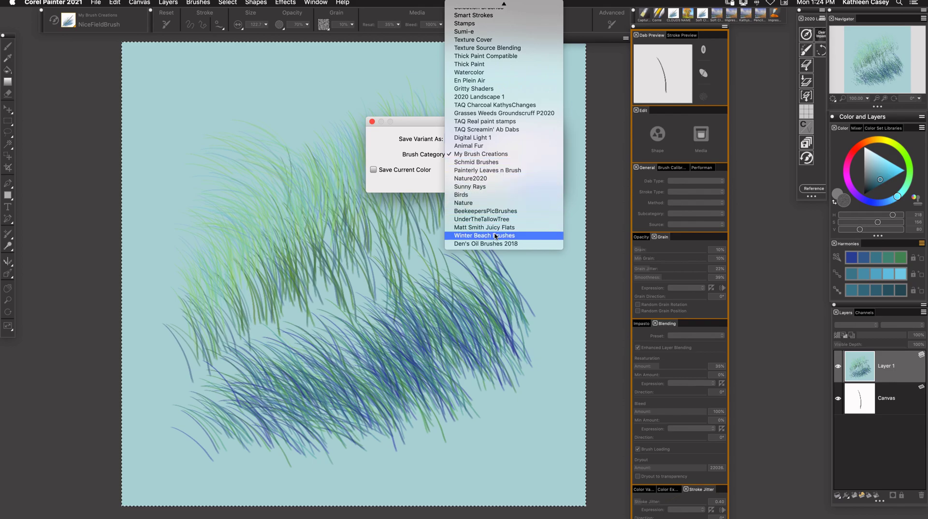
key("Return")
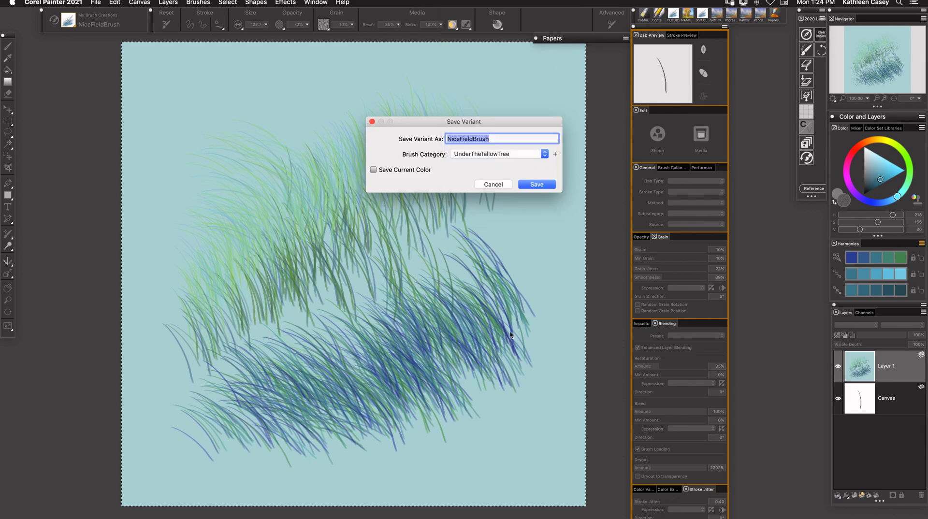
left_click(533, 185)
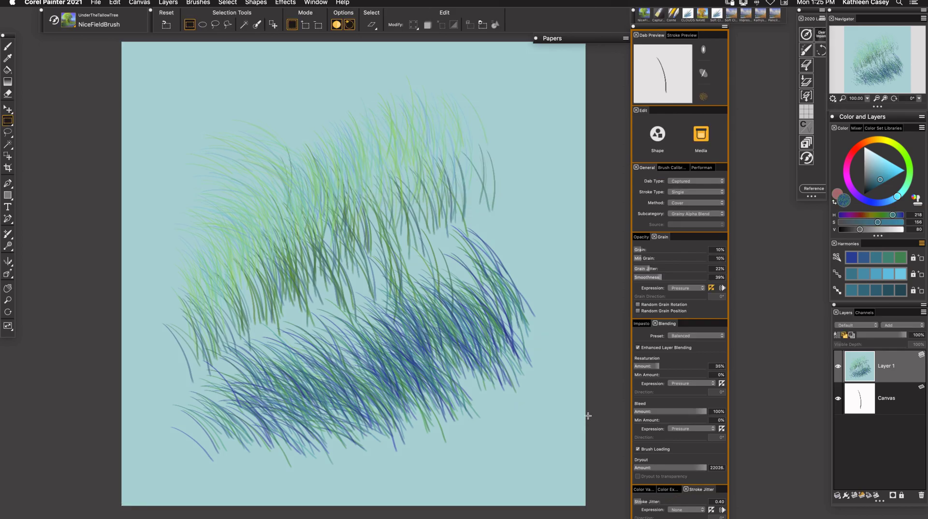